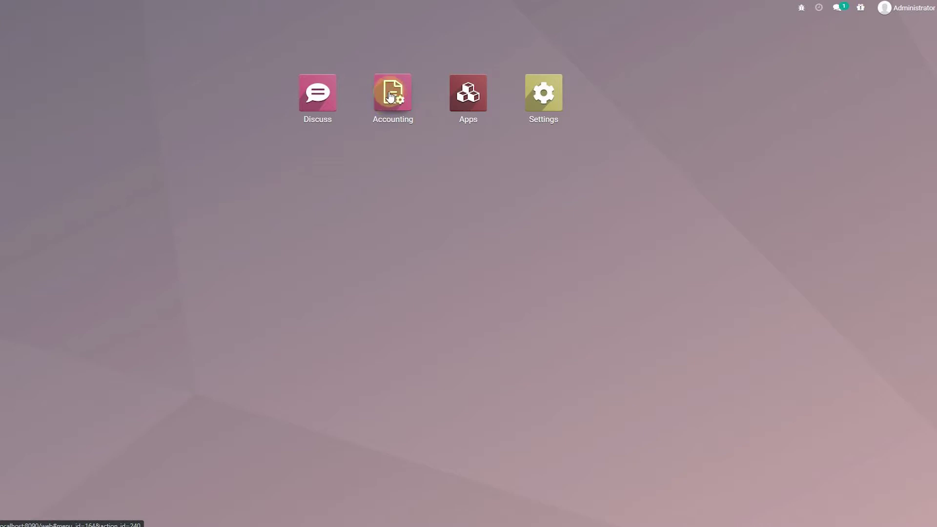
- Open the customer invoices in the Accounting app and start a new invoice
{"action": "left_click", "coordinate": [390, 96]}
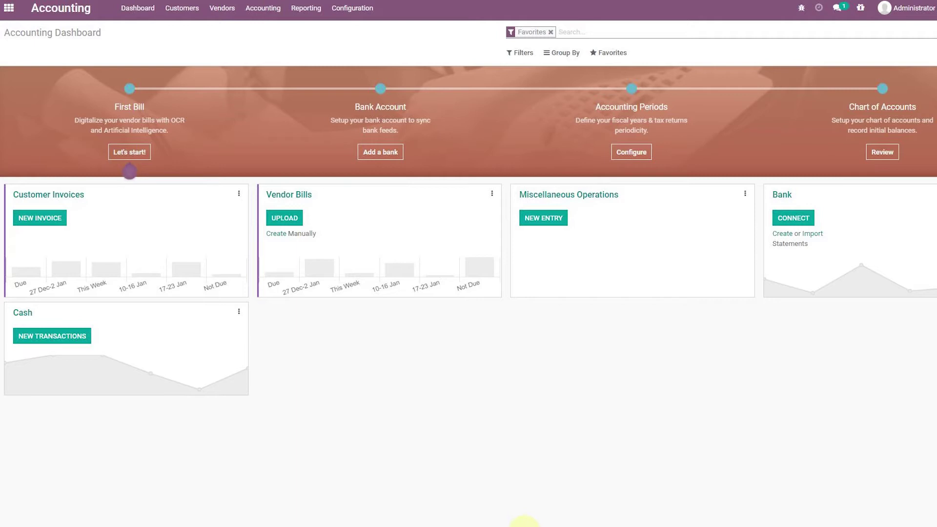
{"action": "left_click", "coordinate": [253, 9]}
{"action": "mouse_move", "coordinate": [181, 9]}
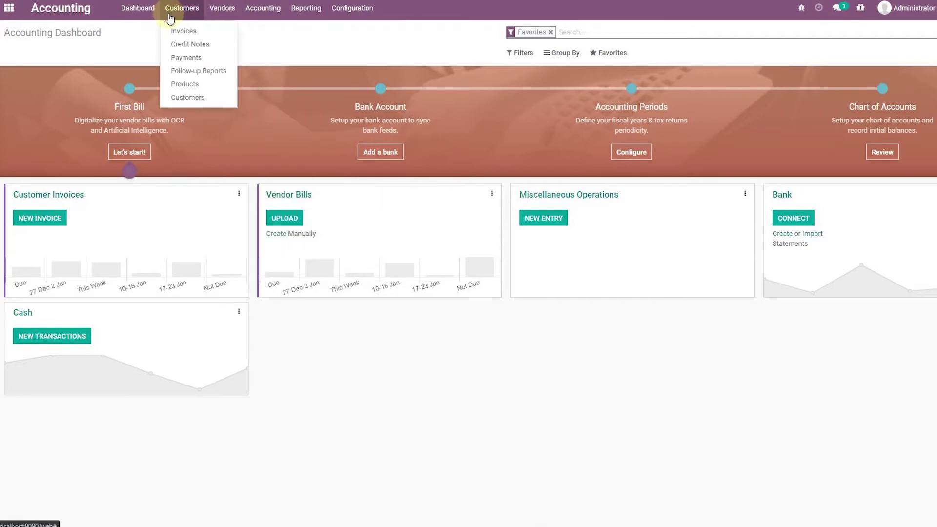
{"action": "left_click", "coordinate": [179, 33]}
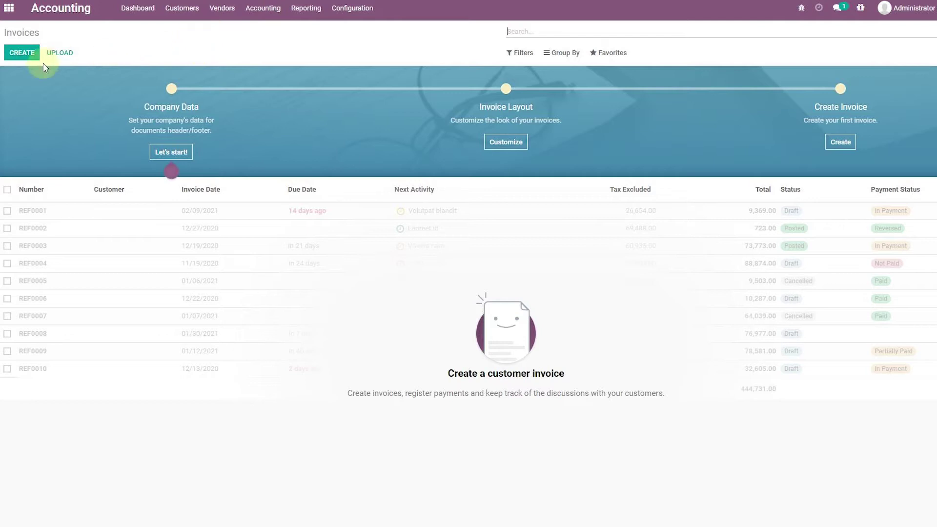
{"action": "left_click", "coordinate": [20, 54]}
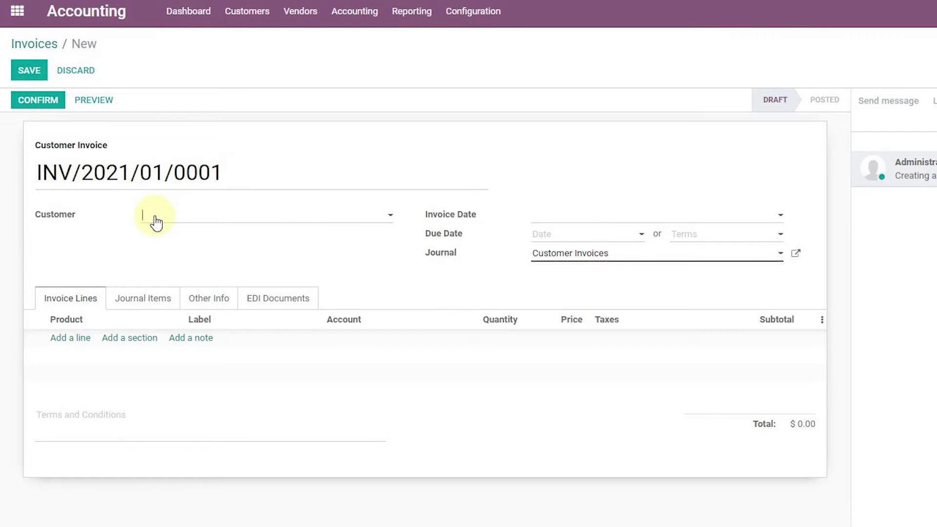
- Create a new customer of type Individual from the invoice, using the customer's full name, and save the record
{"action": "type", "text": "Bob S"}
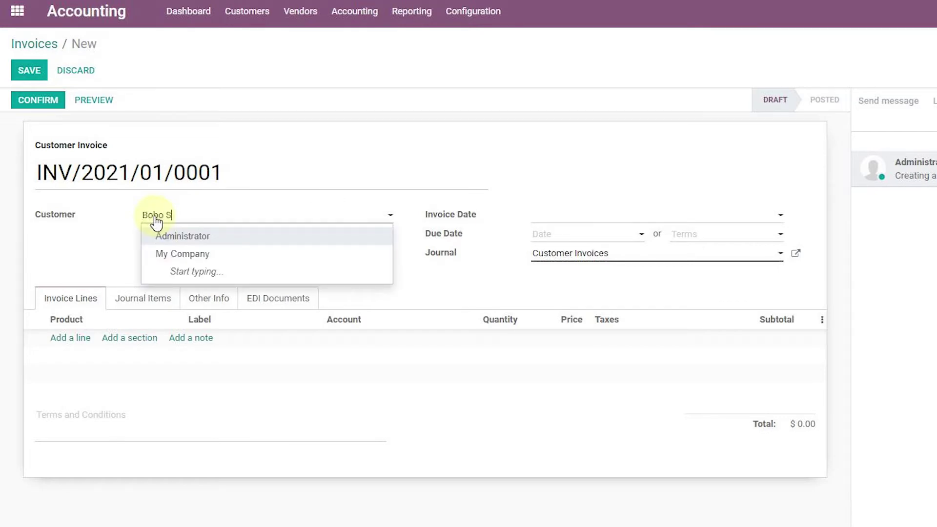
{"action": "type", "text": "acamanto"}
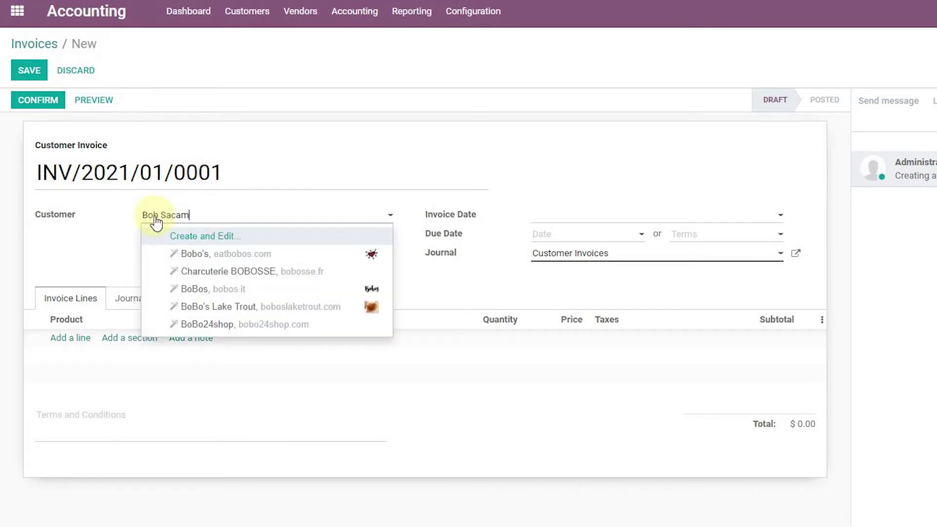
{"action": "key", "text": "ctrl+a"}
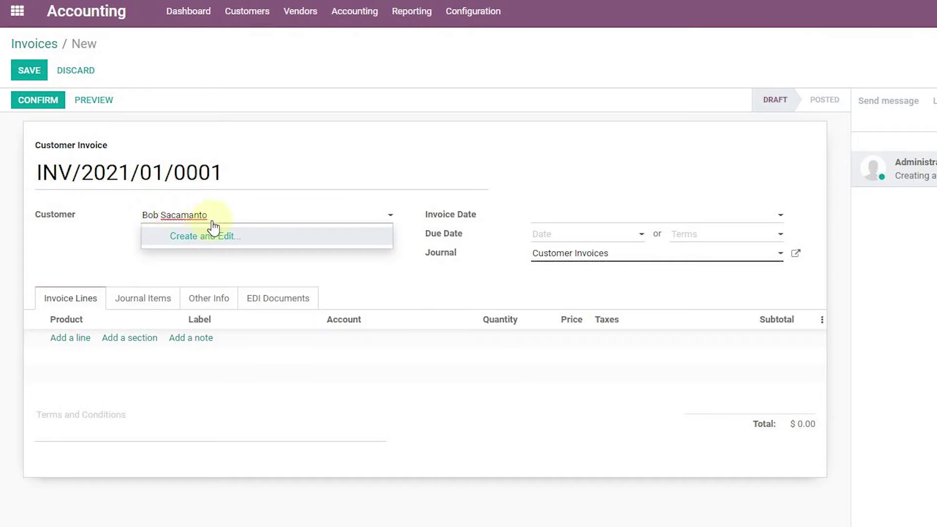
{"action": "key", "text": "BackSpace"}
{"action": "left_click", "coordinate": [167, 215]}
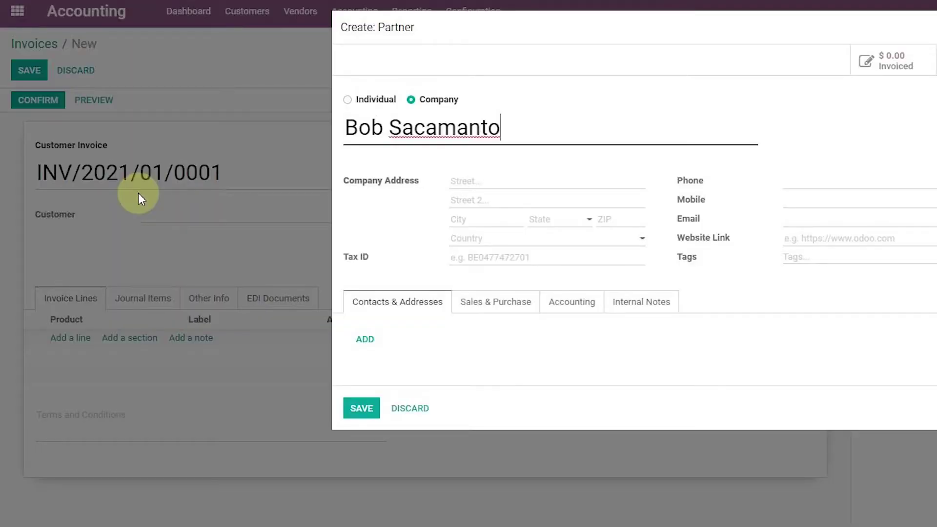
{"action": "left_click", "coordinate": [362, 99]}
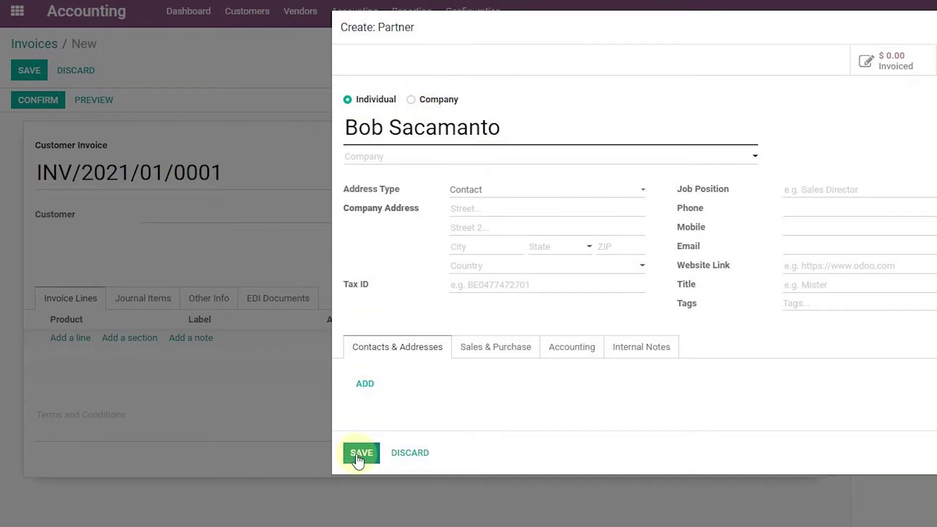
{"action": "left_click", "coordinate": [360, 454]}
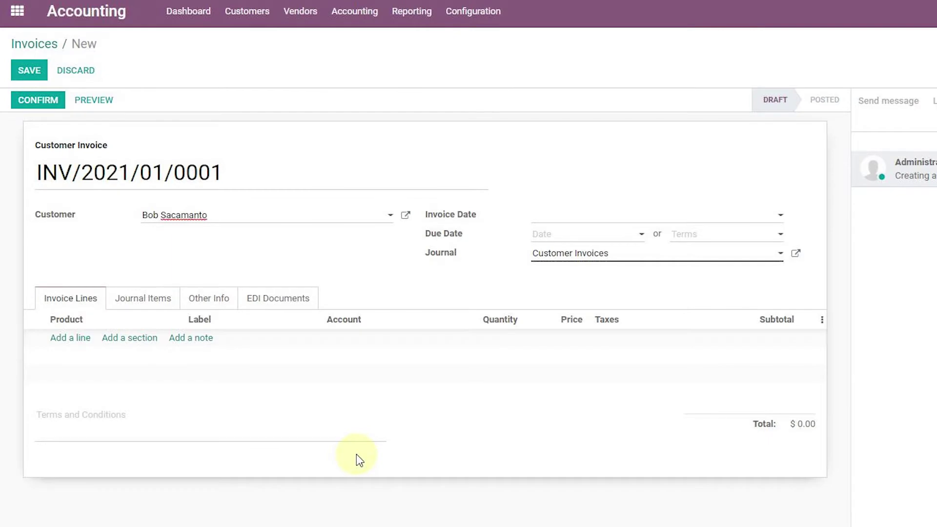
- Add an invoice line with a newly created product, Consulting Service, and set its price to 100
{"action": "left_click", "coordinate": [78, 339]}
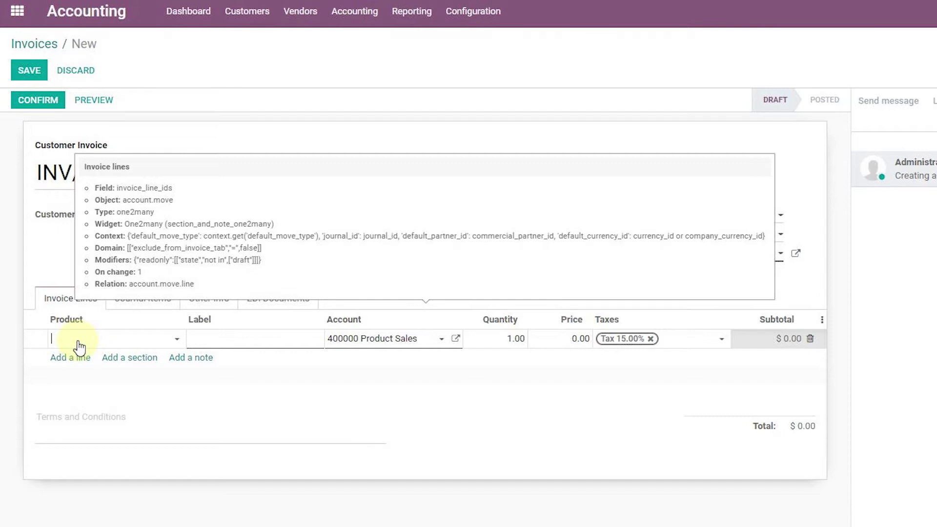
{"action": "type", "text": "Consulting "}
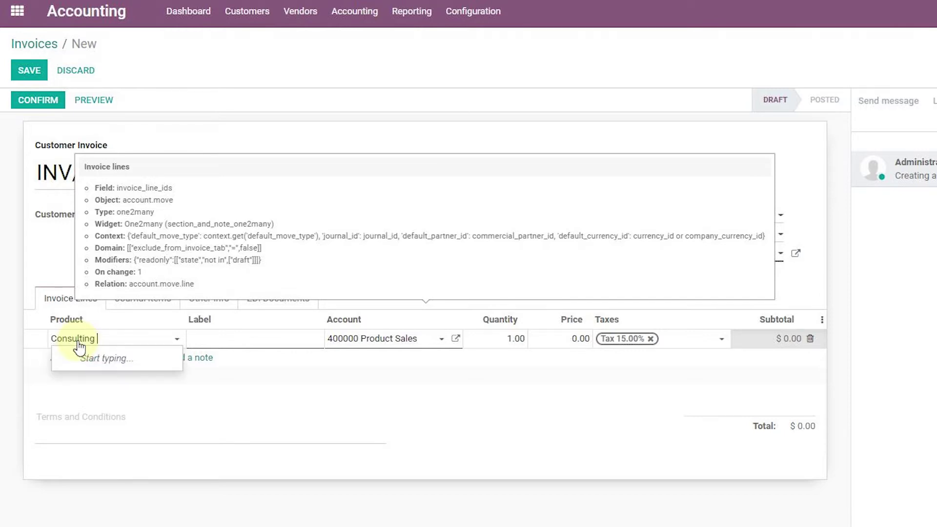
{"action": "type", "text": "Service"}
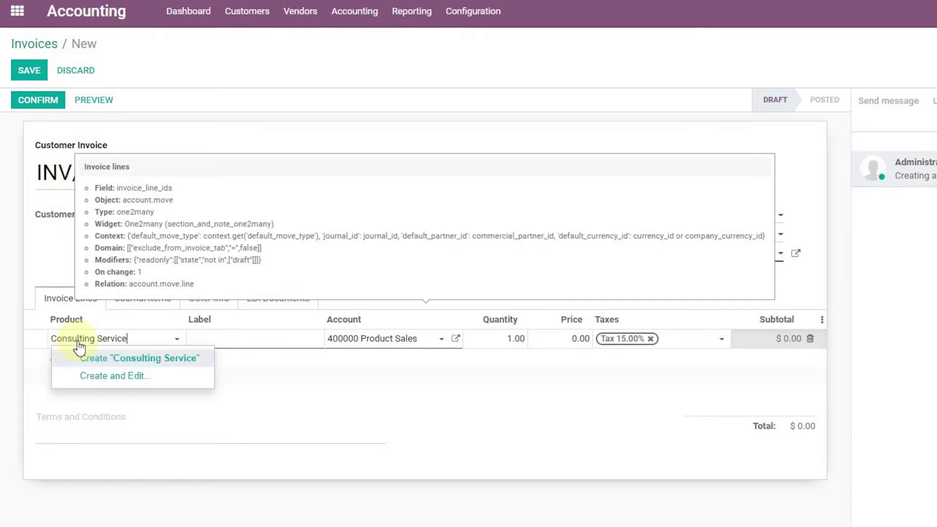
{"action": "left_click", "coordinate": [112, 361]}
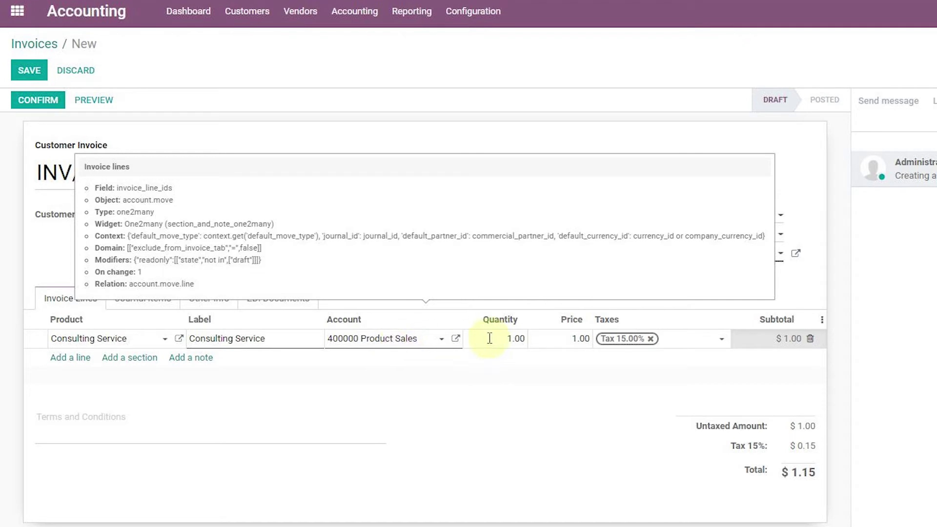
{"action": "left_click", "coordinate": [581, 340]}
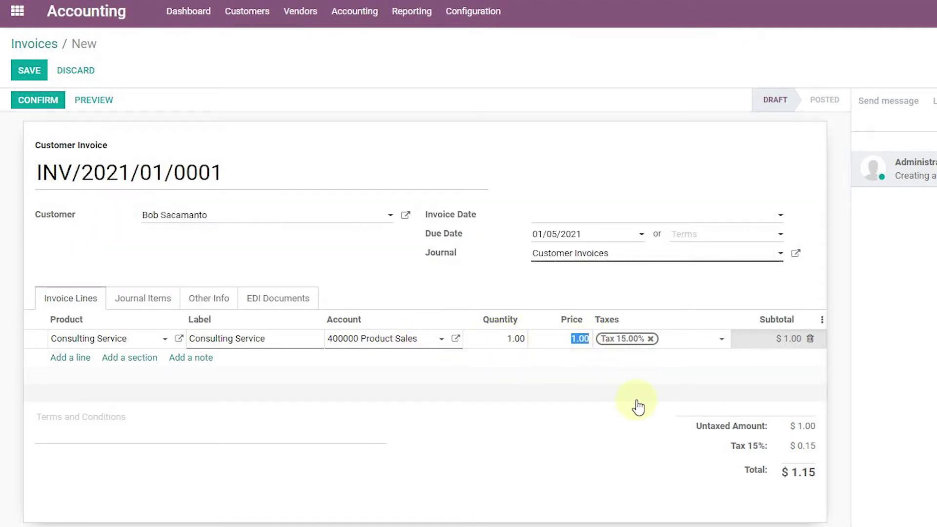
{"action": "type", "text": "100"}
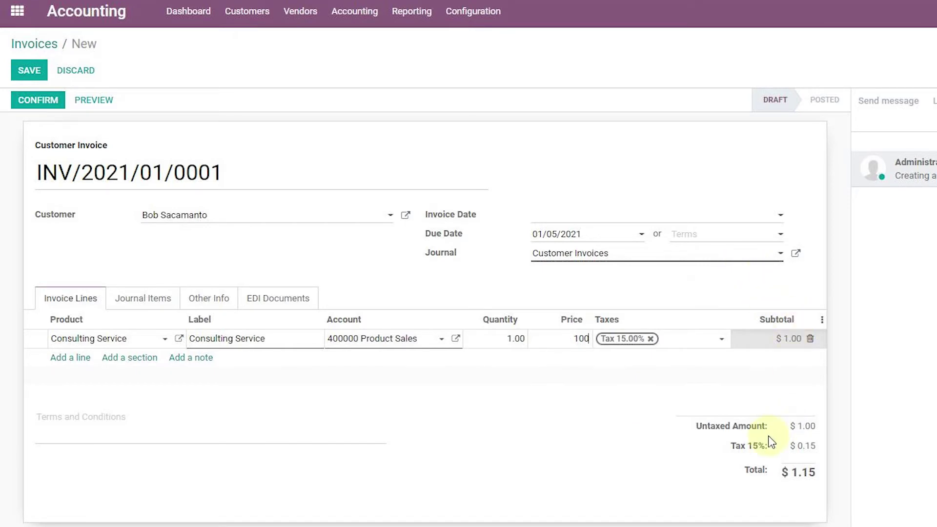
- Remove the 15% tax from the Consulting Service line and save the invoice as a draft
{"action": "left_click", "coordinate": [650, 347]}
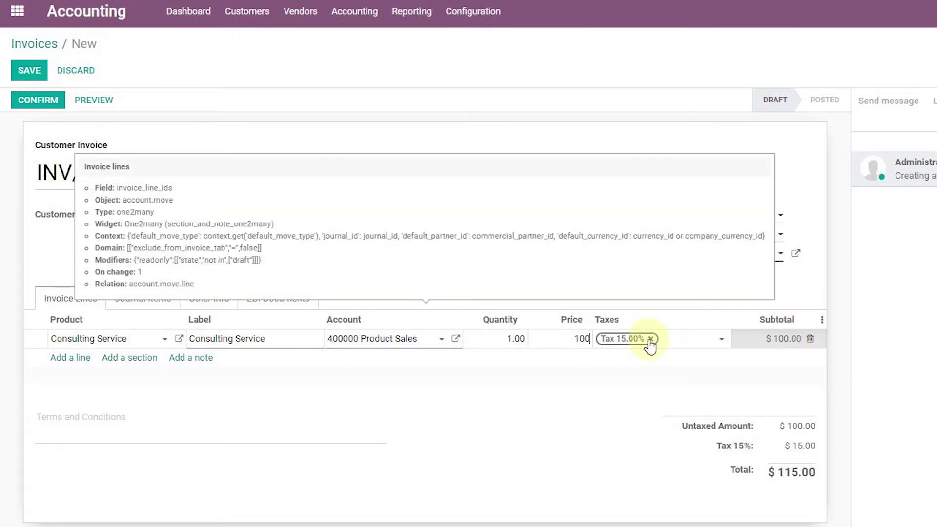
{"action": "left_click", "coordinate": [651, 339]}
{"action": "left_click", "coordinate": [620, 345]}
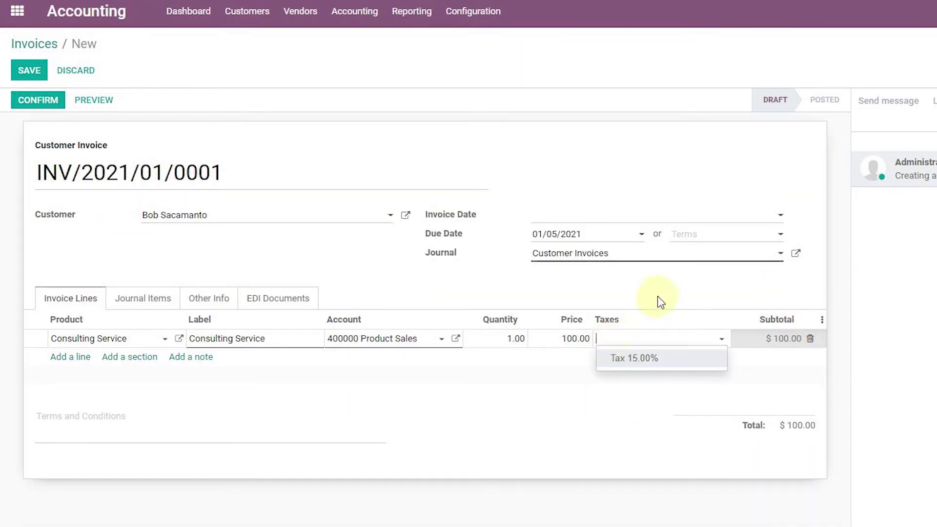
{"action": "left_click", "coordinate": [707, 298]}
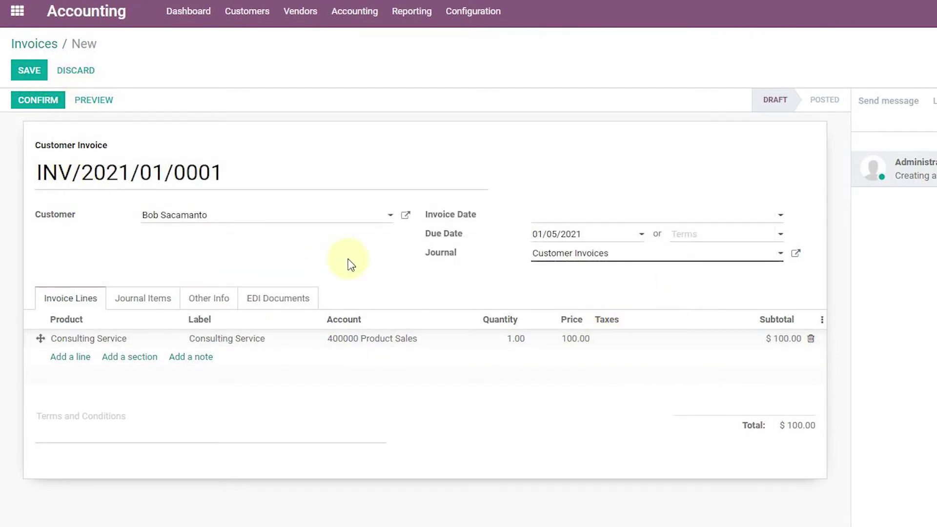
{"action": "left_click", "coordinate": [36, 74]}
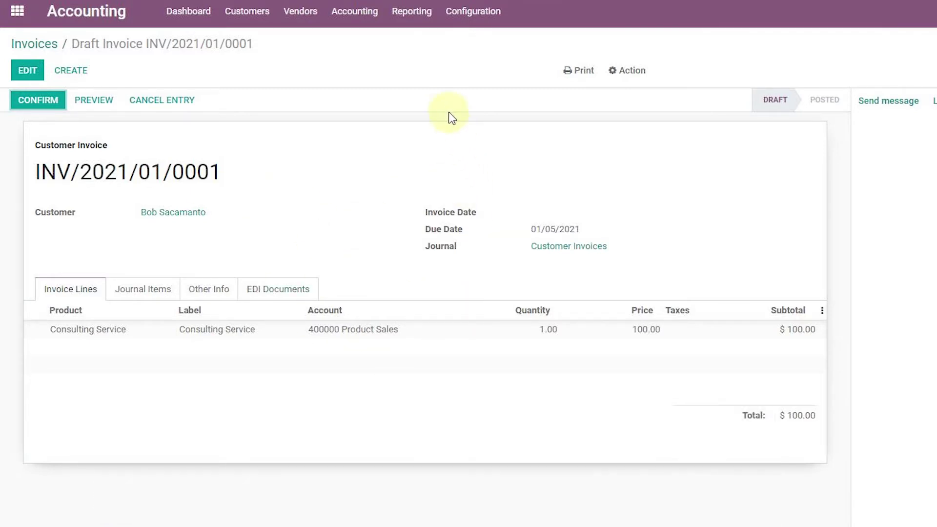
- Look up the draft invoice in the journal entries without the Miscellaneous filter, view it and return to the list
{"action": "left_click", "coordinate": [379, 22]}
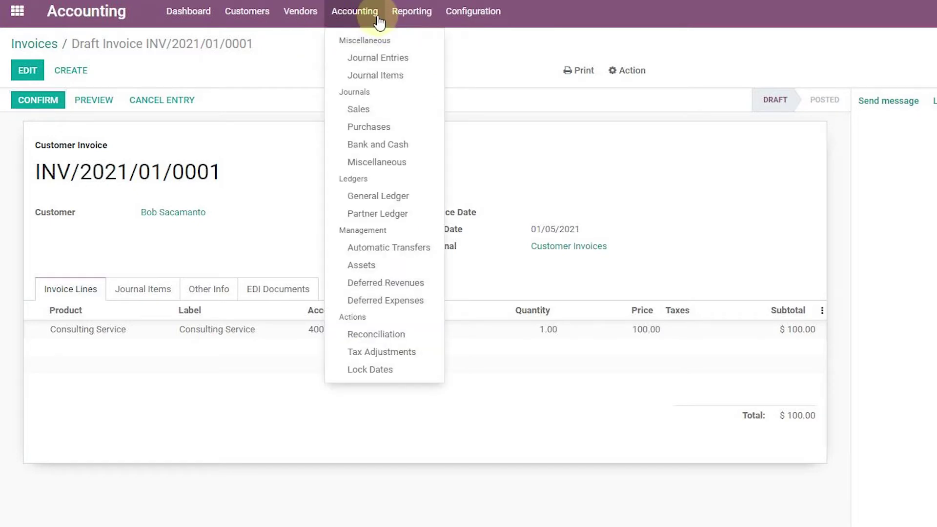
{"action": "left_click", "coordinate": [374, 58]}
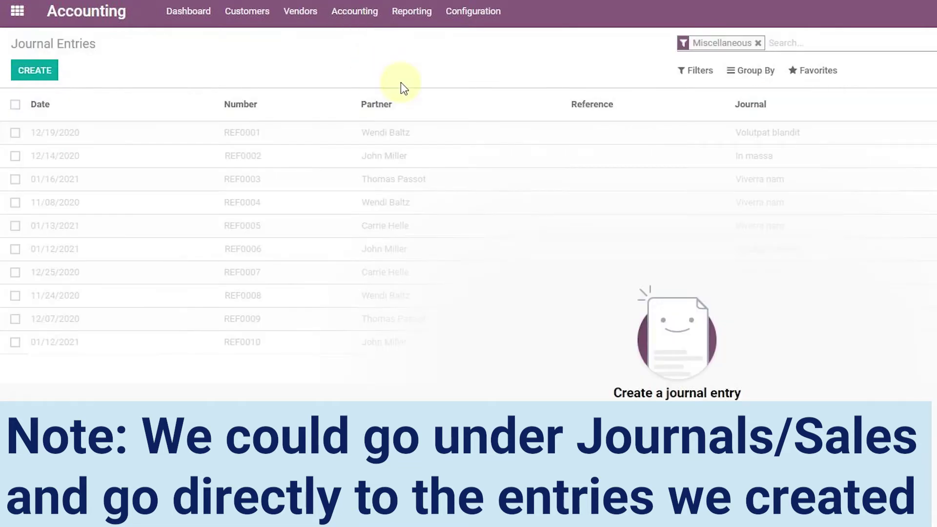
{"action": "left_click", "coordinate": [758, 43]}
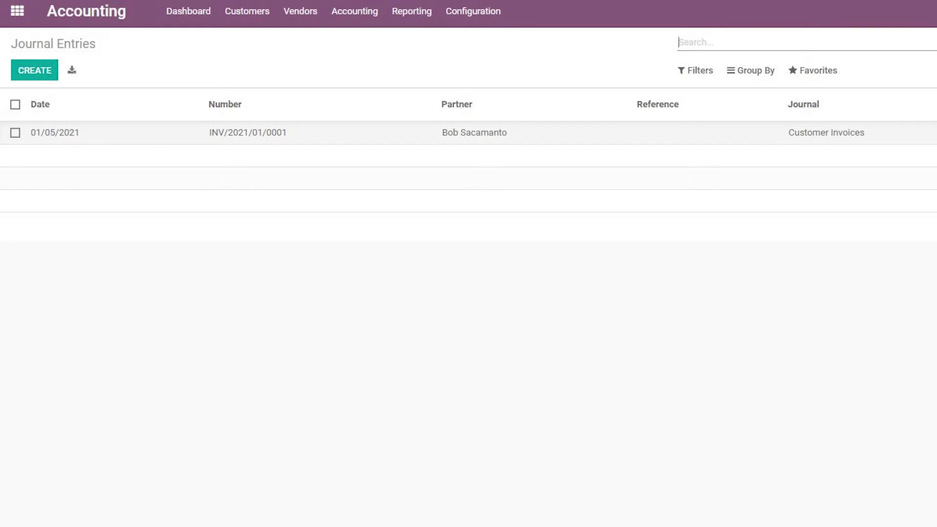
{"action": "left_click", "coordinate": [468, 133]}
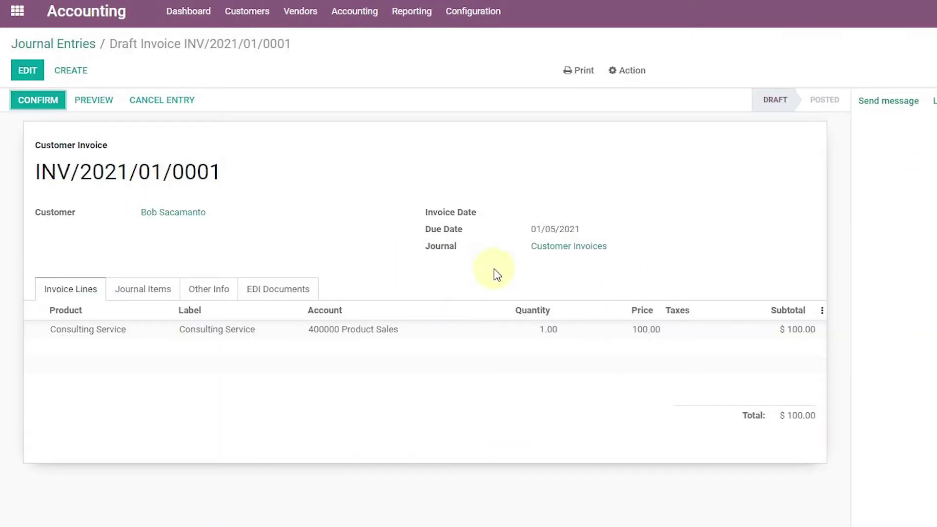
{"action": "left_click", "coordinate": [74, 46]}
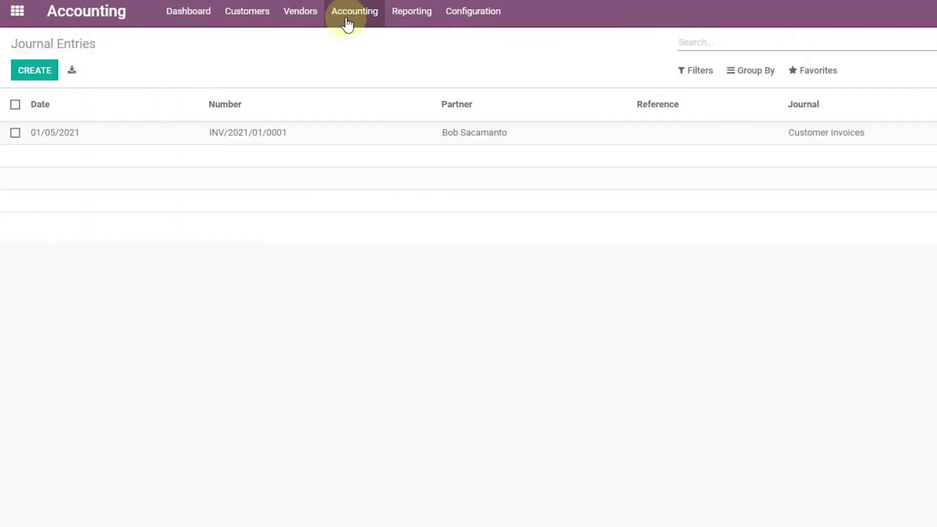
- Open the draft Consulting Service invoice from the customer invoices and confirm it
{"action": "left_click", "coordinate": [266, 11]}
{"action": "left_click", "coordinate": [259, 42]}
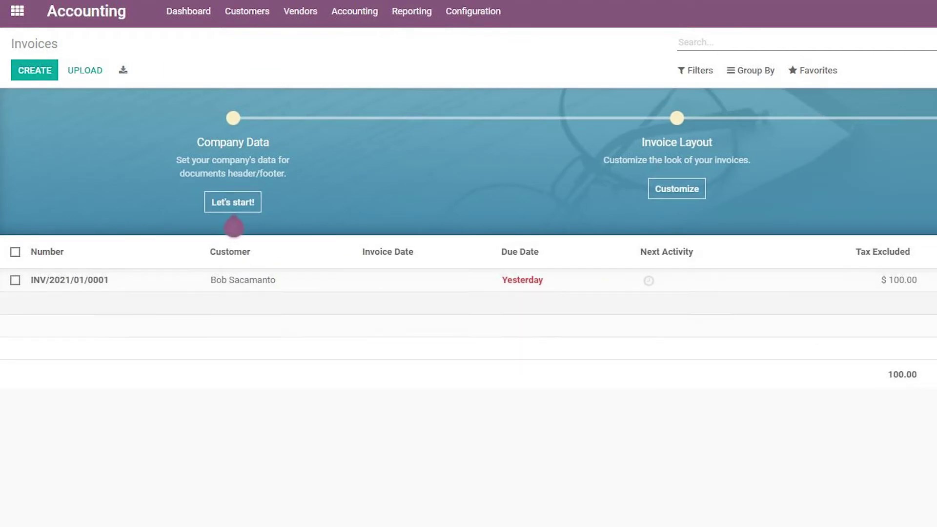
{"action": "left_click", "coordinate": [522, 286]}
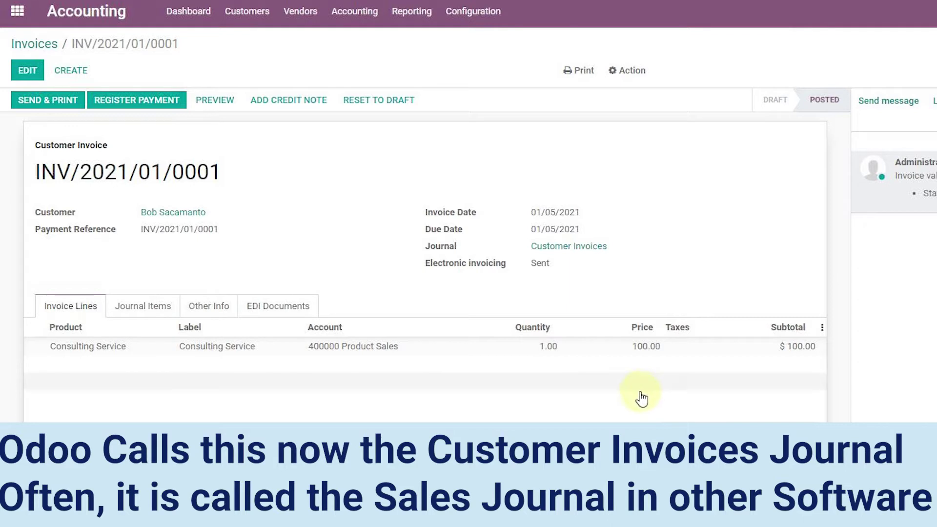
- Find the posted invoice in the journal entries without the Miscellaneous filter and examine its journal items
{"action": "left_click", "coordinate": [363, 14]}
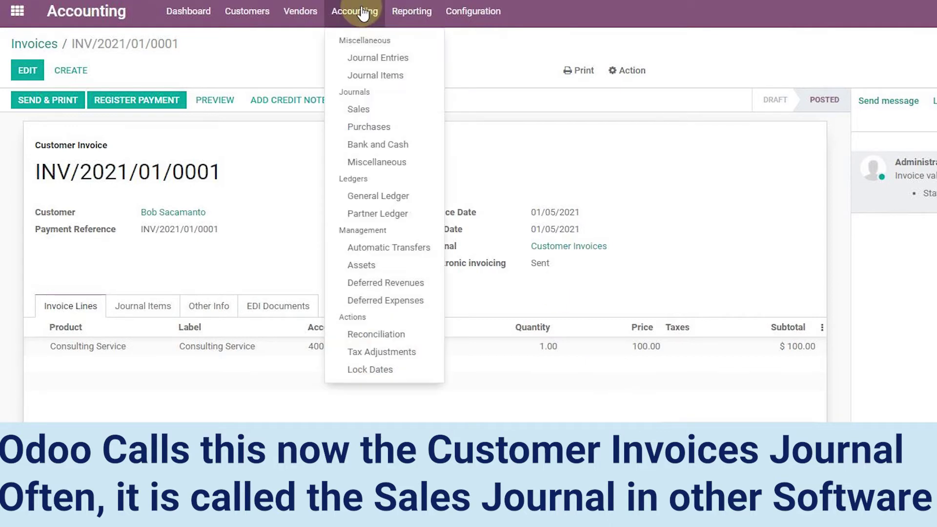
{"action": "left_click", "coordinate": [377, 59]}
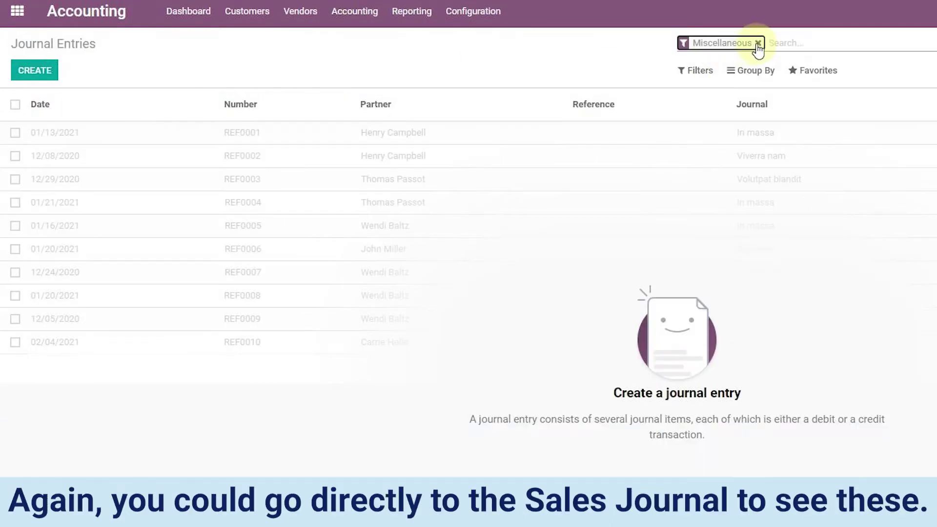
{"action": "left_click", "coordinate": [758, 42]}
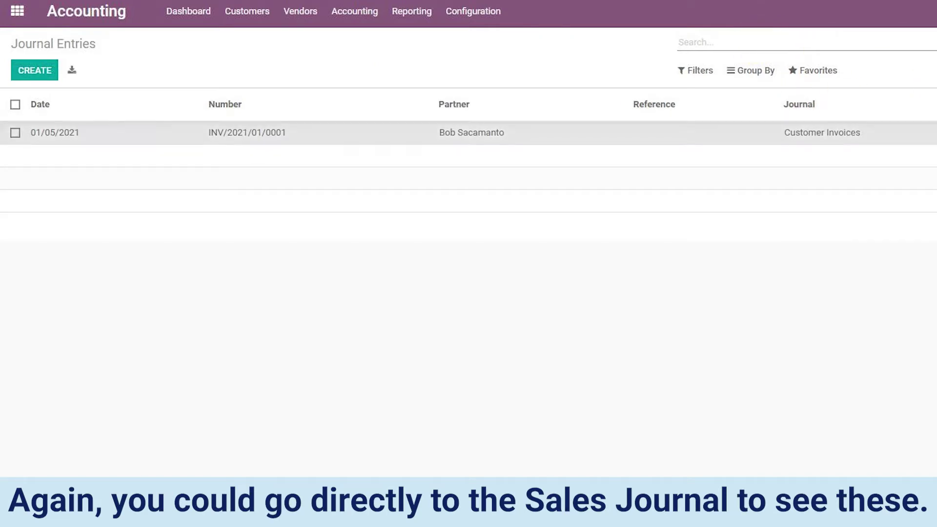
{"action": "left_click", "coordinate": [247, 133]}
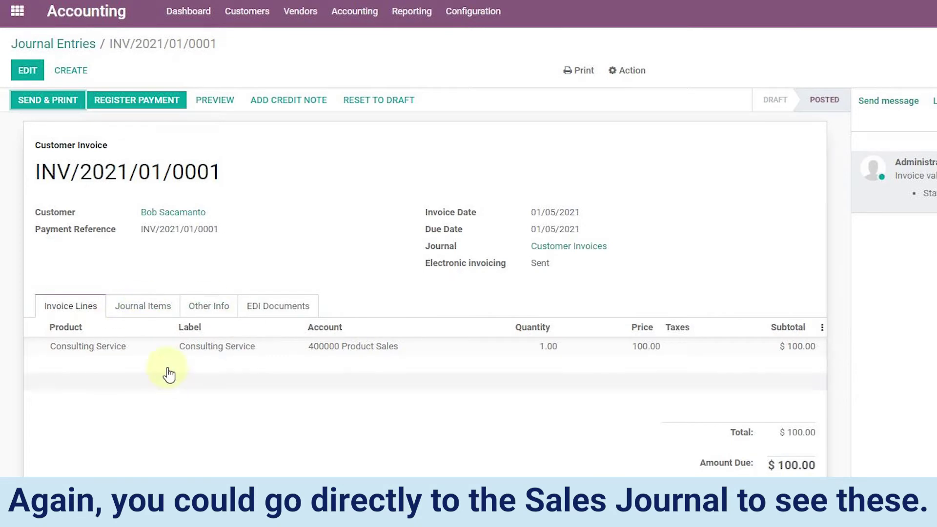
{"action": "left_click", "coordinate": [138, 308]}
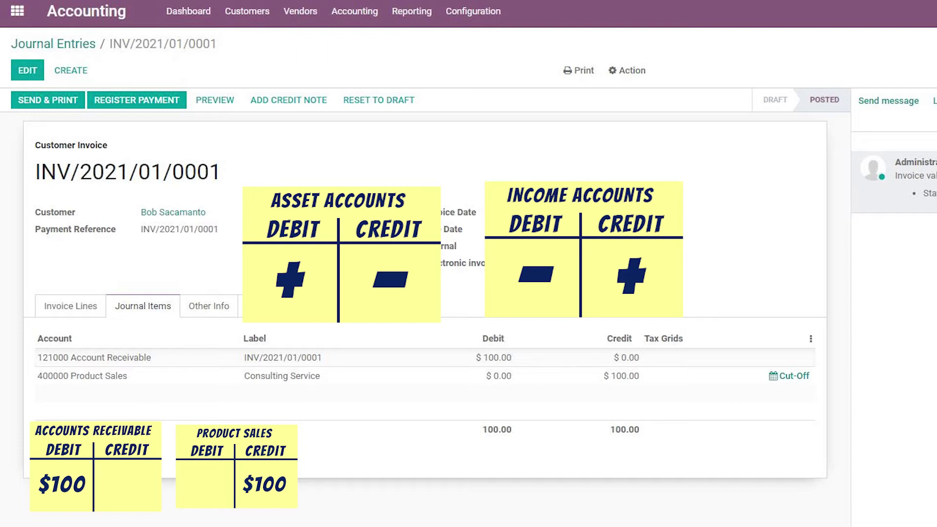
{"action": "left_click", "coordinate": [632, 71]}
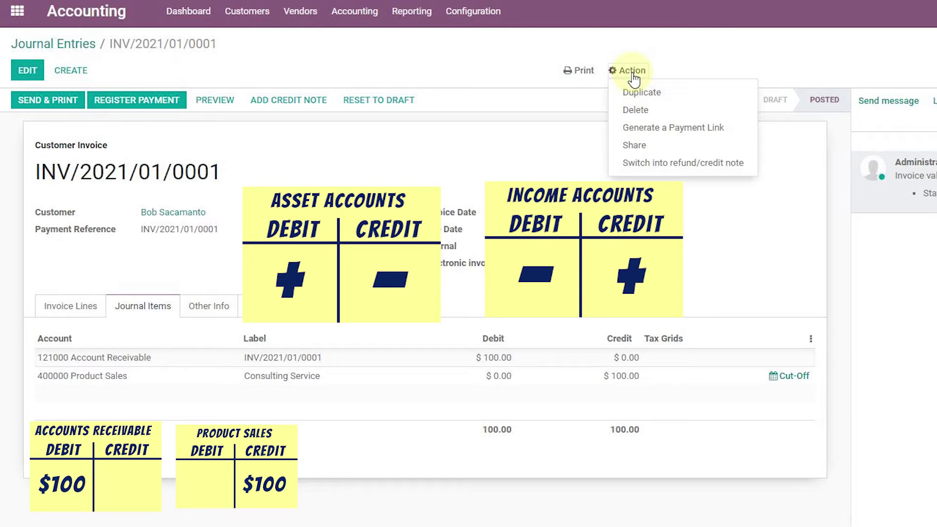
{"action": "left_click", "coordinate": [684, 54]}
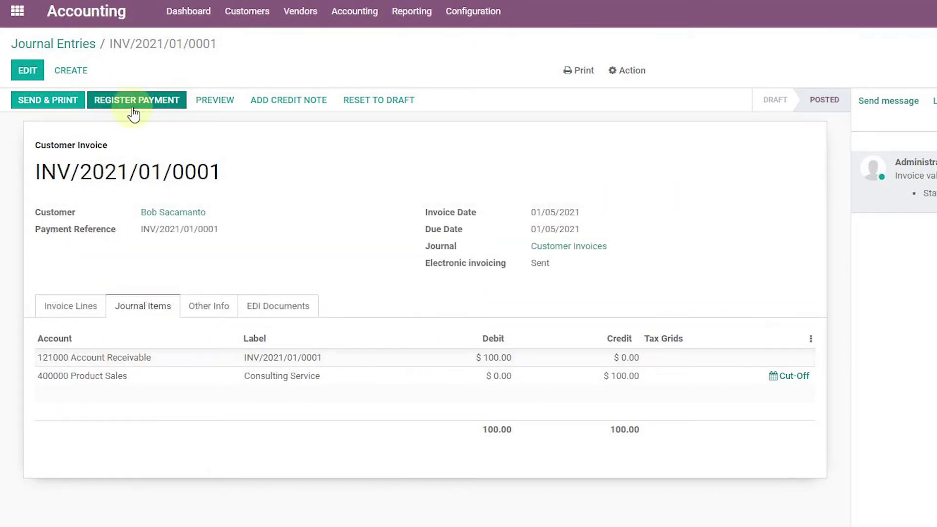
- Register the customer's $100.00 payment for the posted invoice through the Bank journal
{"action": "left_click", "coordinate": [136, 104]}
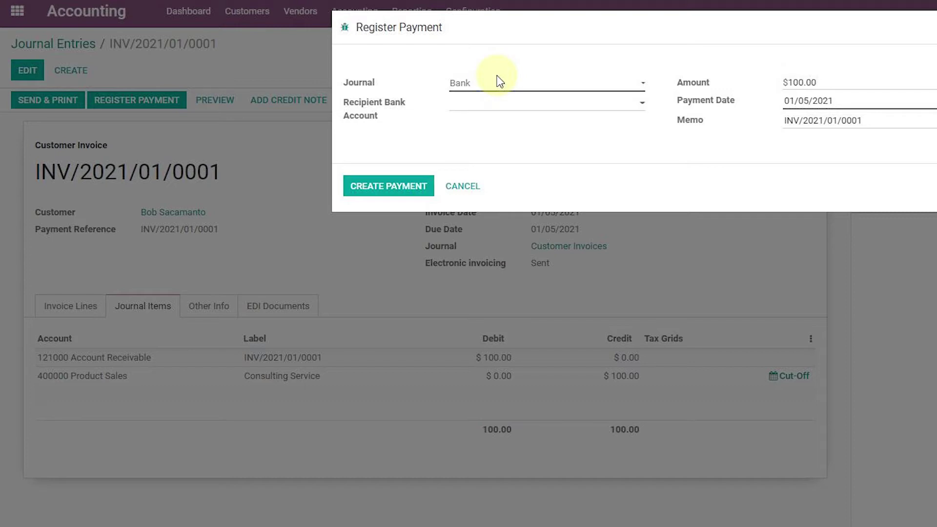
{"action": "left_click", "coordinate": [538, 88]}
{"action": "left_click", "coordinate": [512, 111]}
{"action": "left_click", "coordinate": [504, 86]}
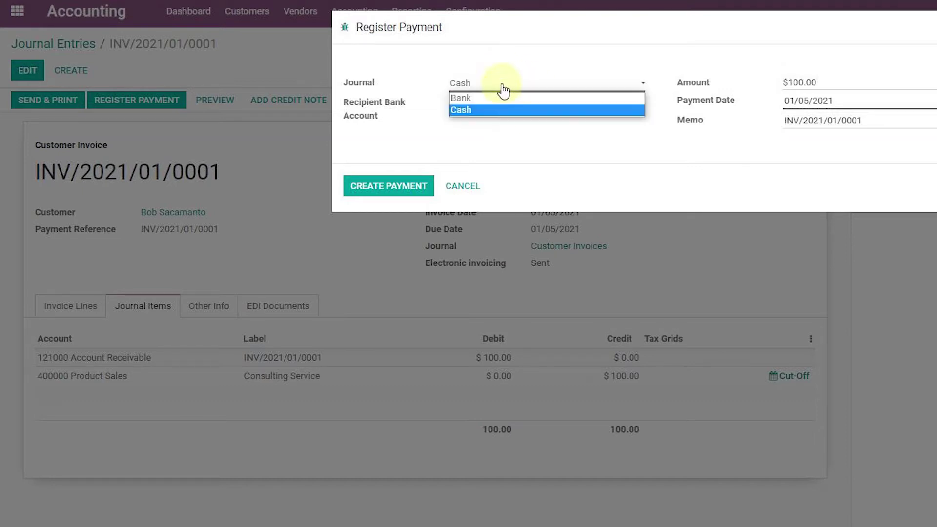
{"action": "left_click", "coordinate": [505, 97]}
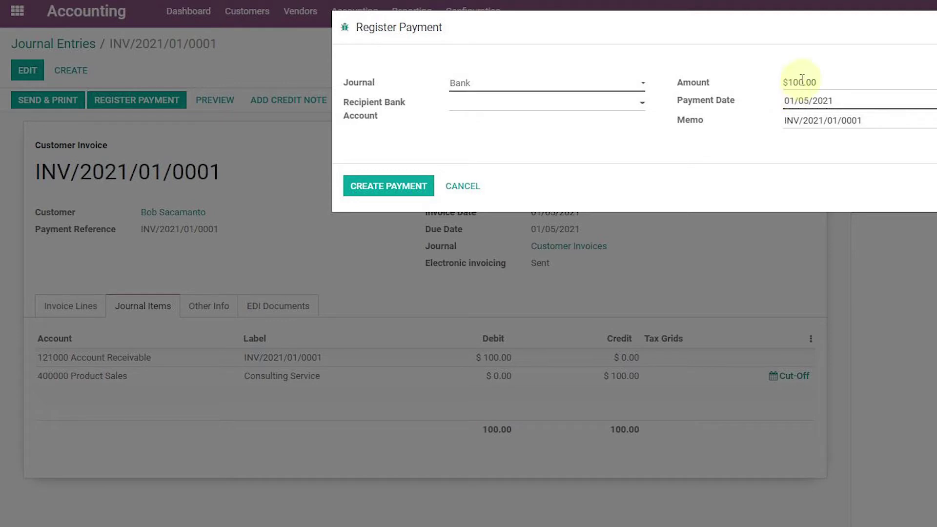
{"action": "left_click", "coordinate": [392, 186]}
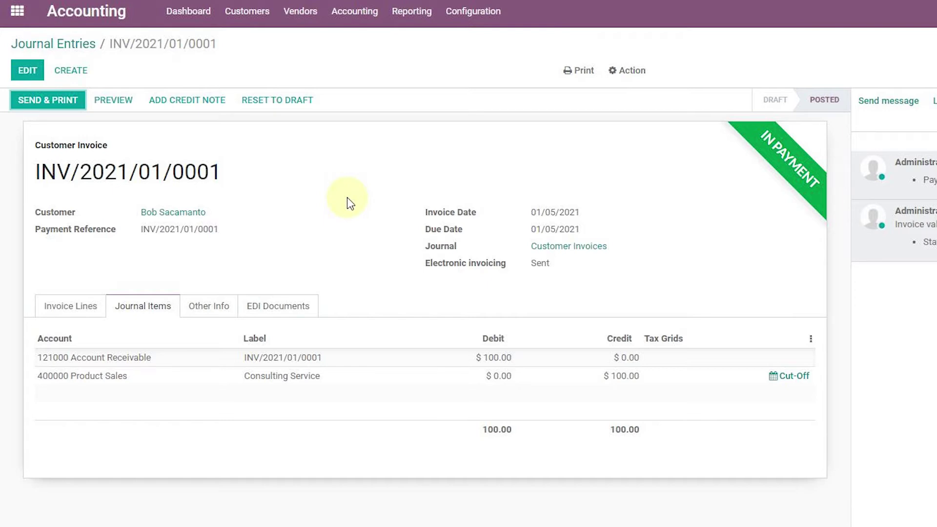
- Find the Bank payment entry in the journal entries without the Miscellaneous filter and examine its journal items
{"action": "left_click", "coordinate": [373, 20]}
{"action": "left_click", "coordinate": [382, 61]}
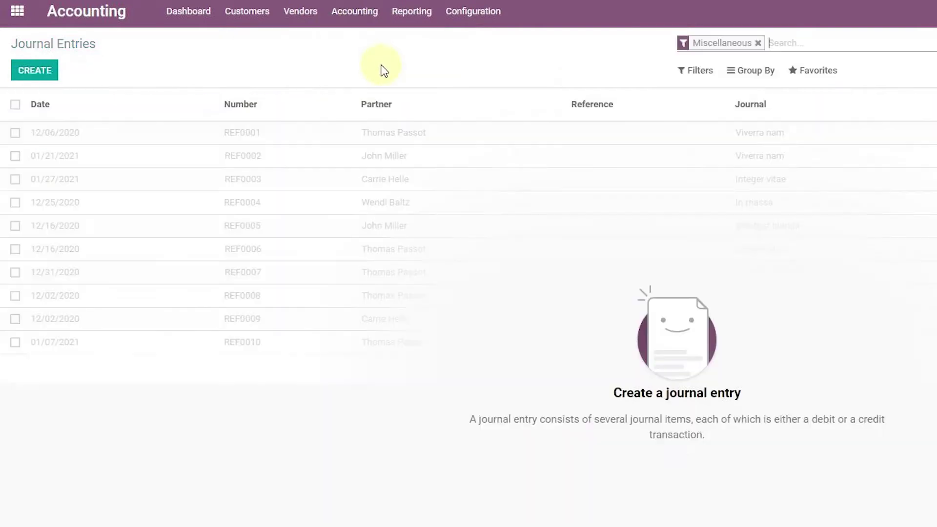
{"action": "left_click", "coordinate": [758, 43]}
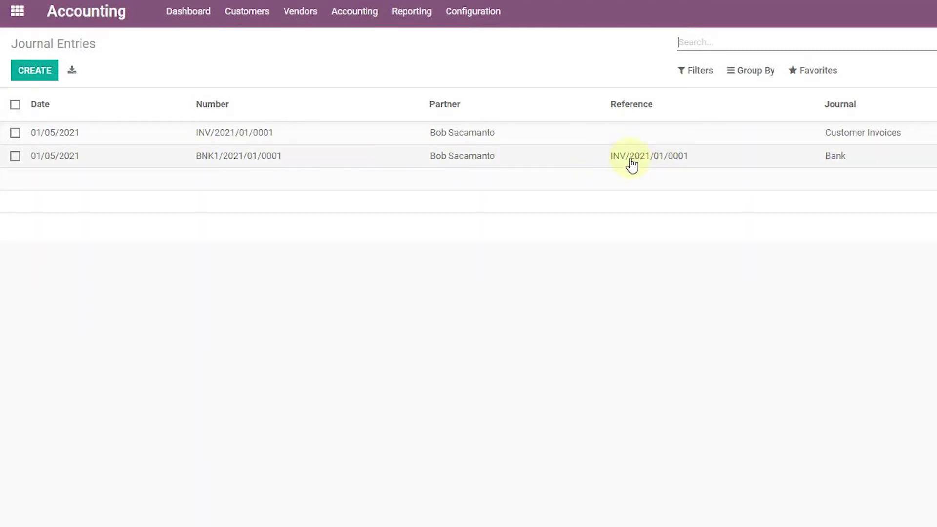
{"action": "left_click", "coordinate": [842, 160]}
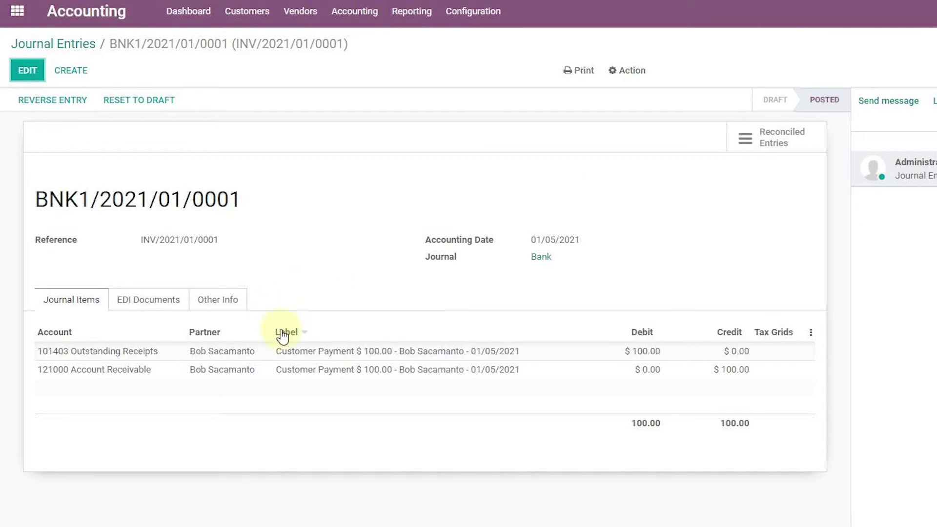
{"action": "mouse_move", "coordinate": [102, 355]}
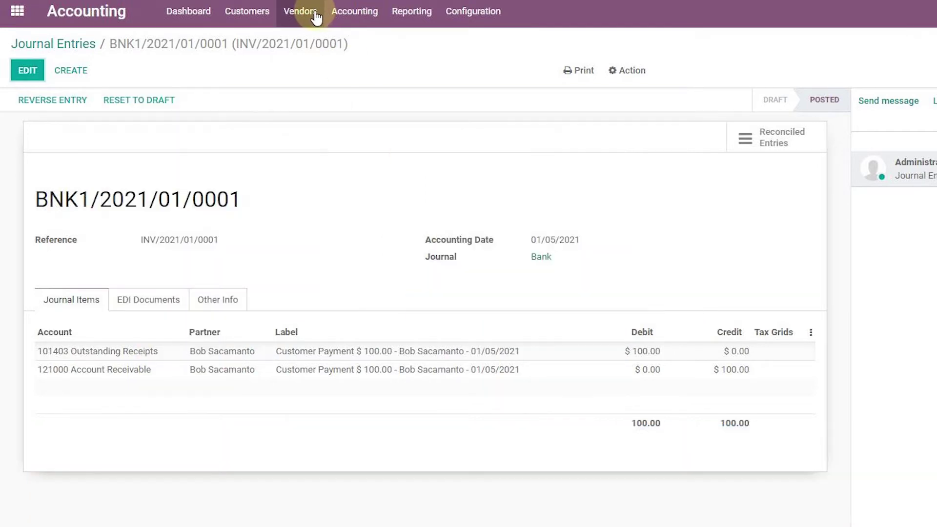
- Start a new vendor bill and create the company Acme Products as its vendor
{"action": "left_click", "coordinate": [307, 17]}
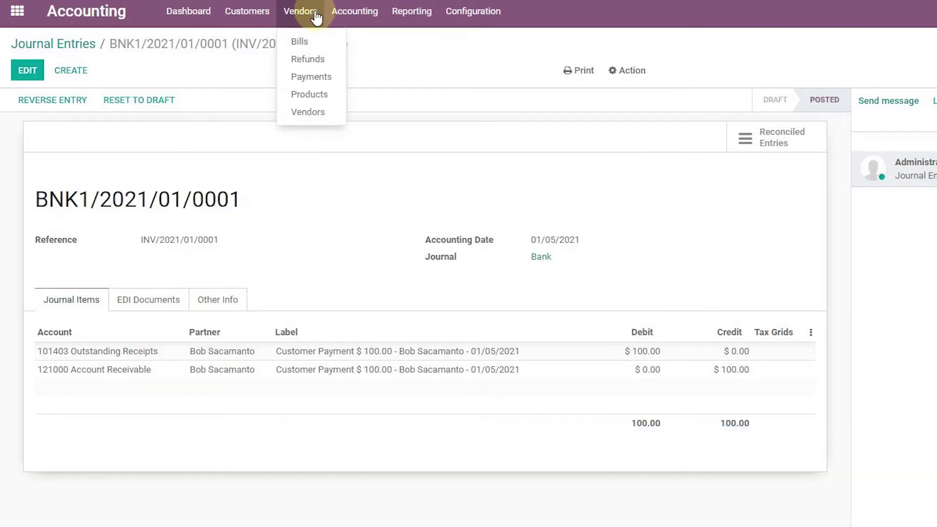
{"action": "left_click", "coordinate": [304, 43]}
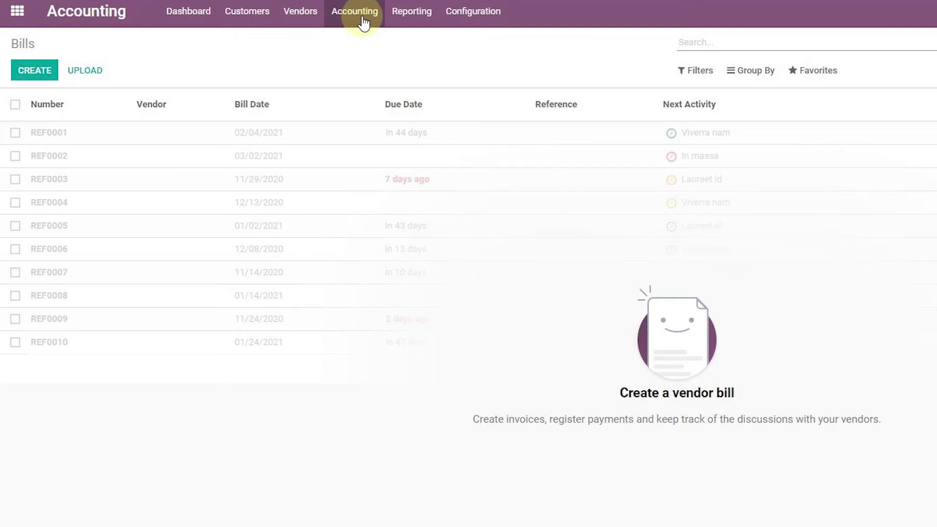
{"action": "left_click", "coordinate": [47, 79]}
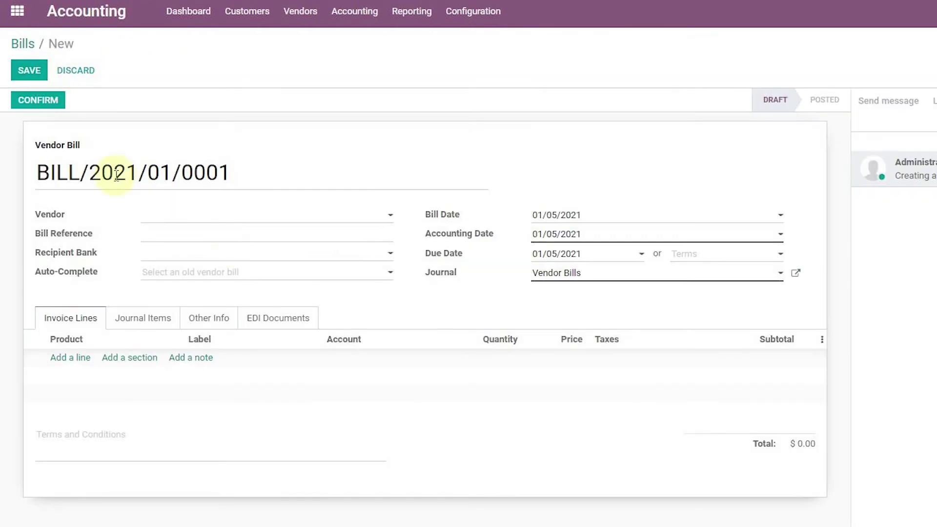
{"action": "left_click", "coordinate": [217, 220]}
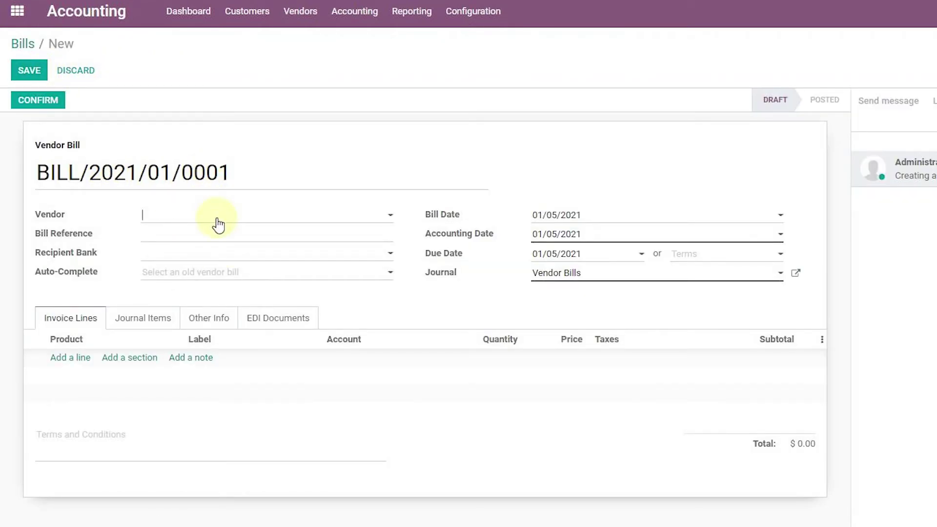
{"action": "type", "text": "Acme Products"}
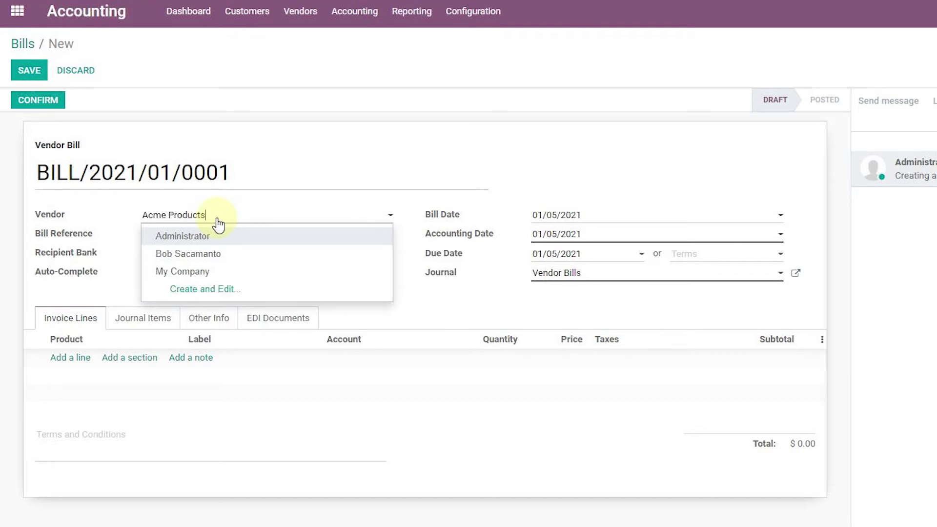
{"action": "left_click", "coordinate": [240, 235]}
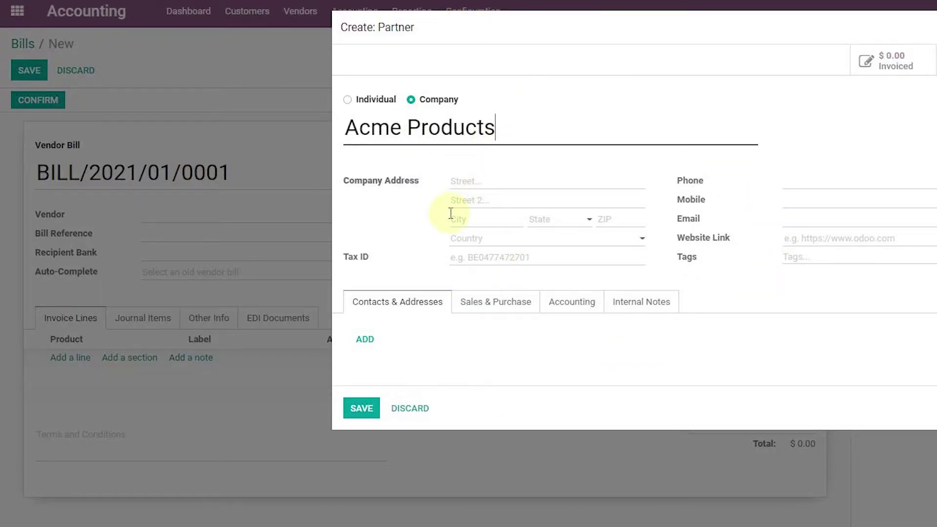
{"action": "left_click", "coordinate": [360, 410]}
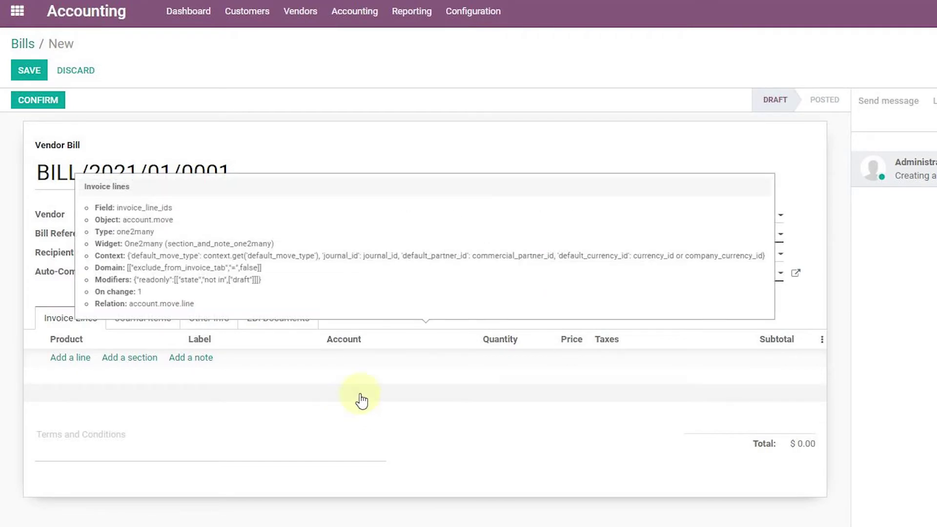
- Add a bill line for a newly created product Office Chair with a price of 200
{"action": "left_click", "coordinate": [69, 360]}
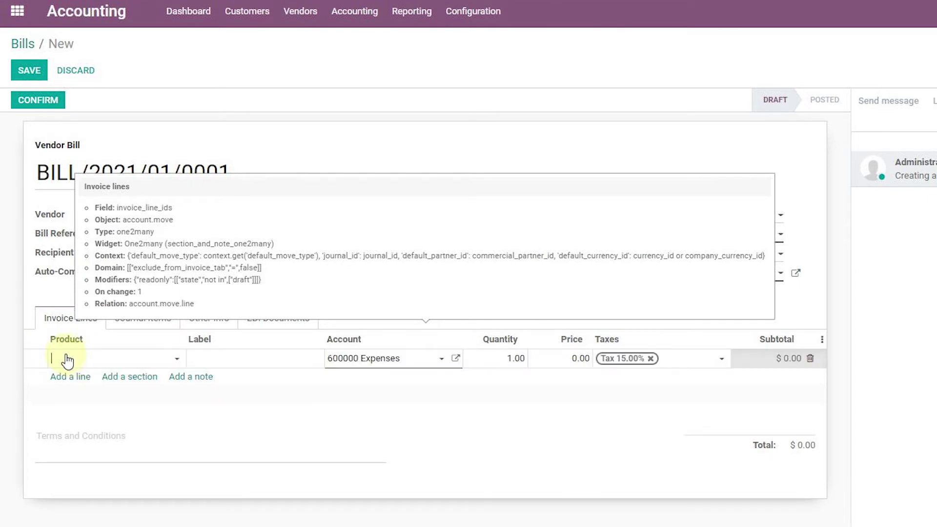
{"action": "type", "text": "Office Chari"}
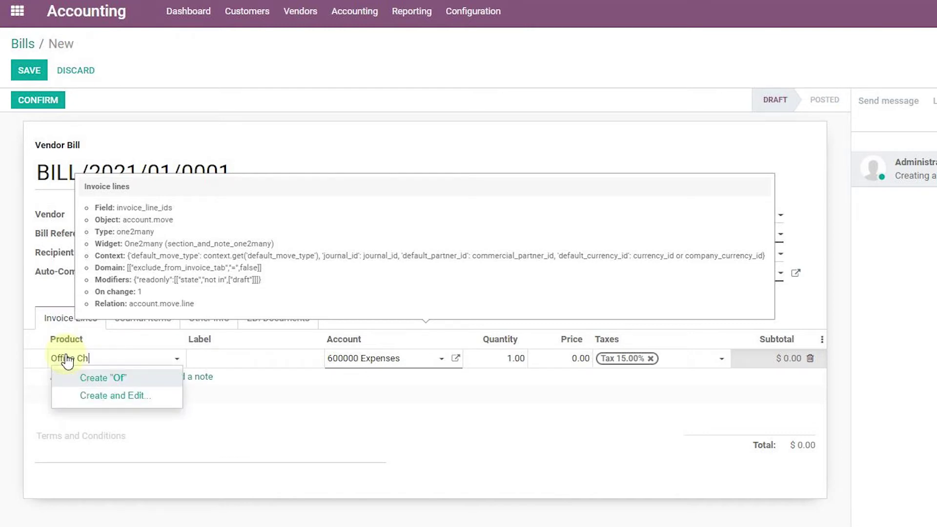
{"action": "key", "text": "BackSpace"}
{"action": "key", "text": "BackSpace"}
{"action": "type", "text": "ir"}
{"action": "left_click", "coordinate": [92, 379]}
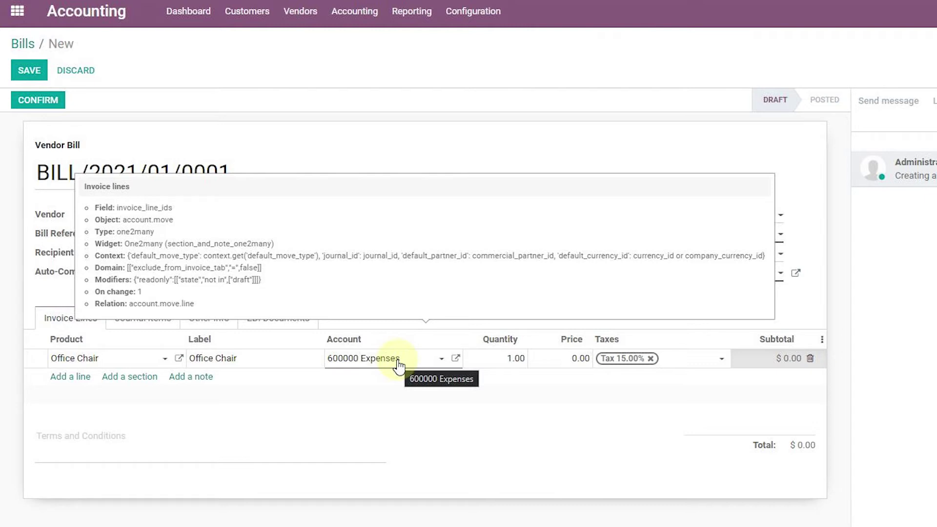
{"action": "left_click", "coordinate": [549, 358]}
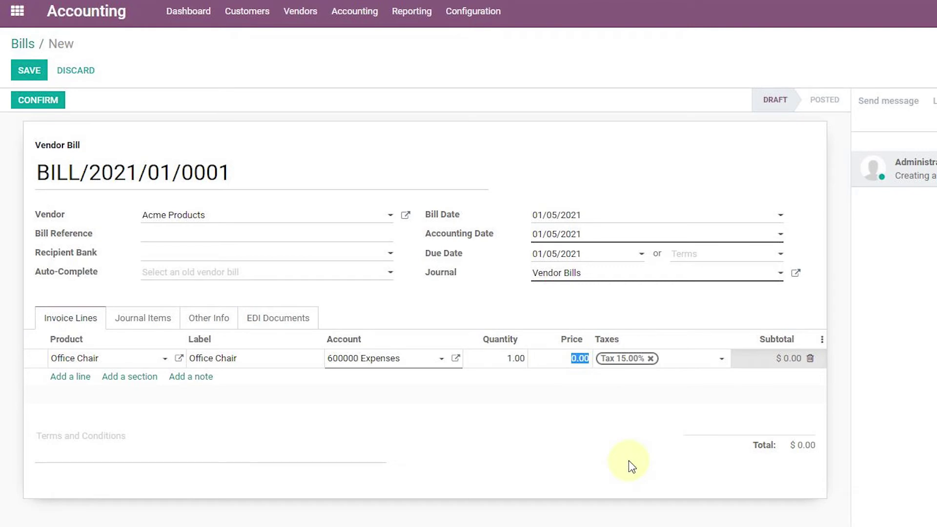
{"action": "type", "text": "200"}
- Remove the 15% tax from the Office Chair line, then save and confirm the vendor bill
{"action": "left_click", "coordinate": [32, 74]}
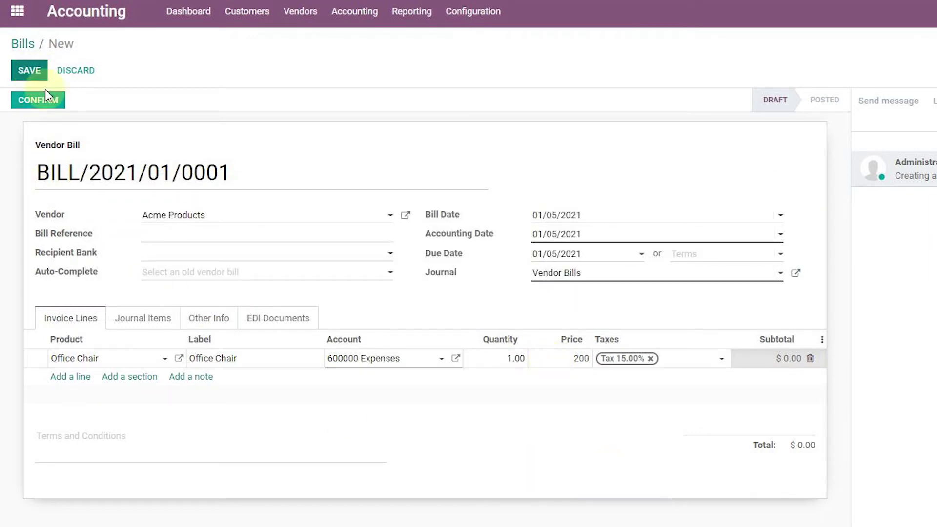
{"action": "left_click", "coordinate": [651, 359]}
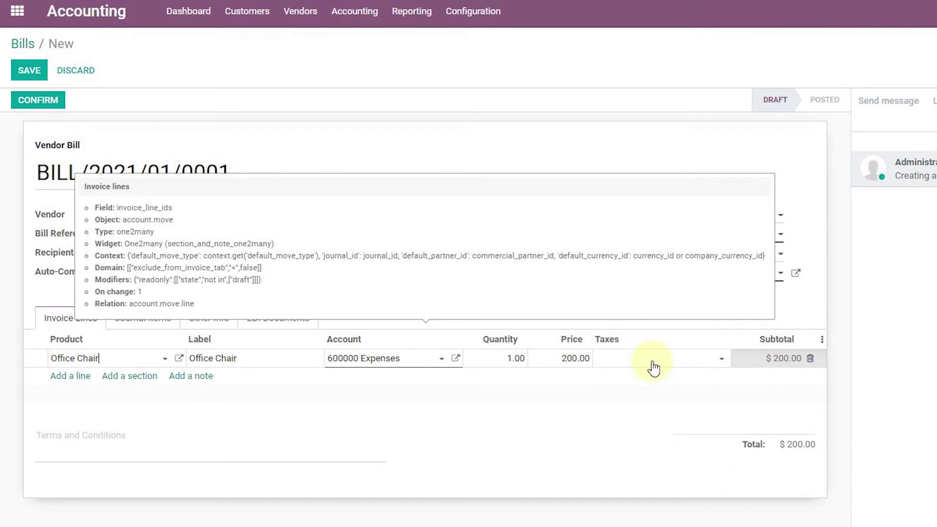
{"action": "left_click", "coordinate": [30, 72]}
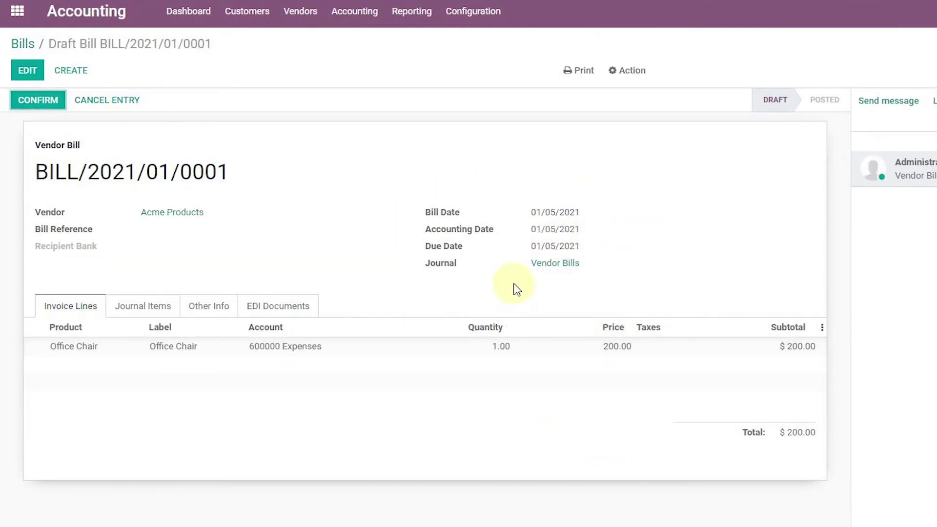
{"action": "left_click", "coordinate": [25, 104]}
- Review the journal entries total without the Miscellaneous filter and examine the Acme Products bill's journal items
{"action": "left_click", "coordinate": [373, 17]}
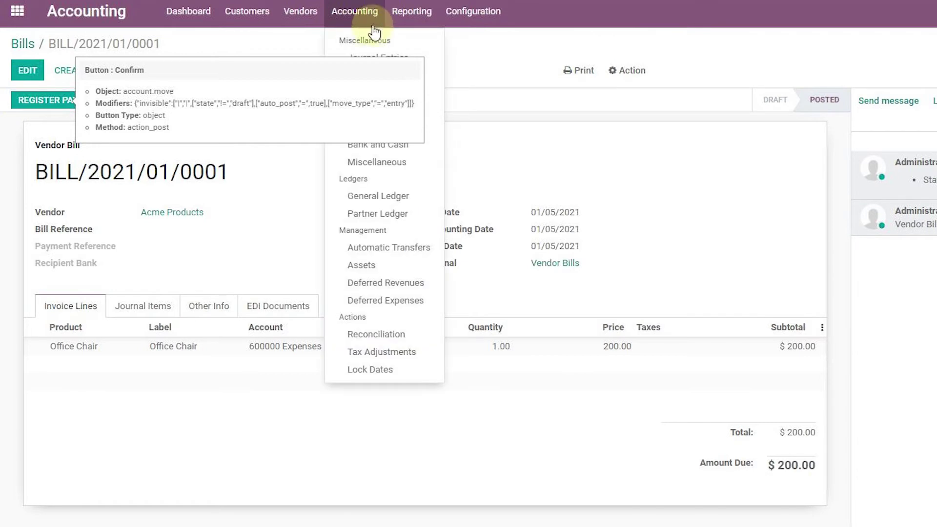
{"action": "left_click", "coordinate": [398, 59]}
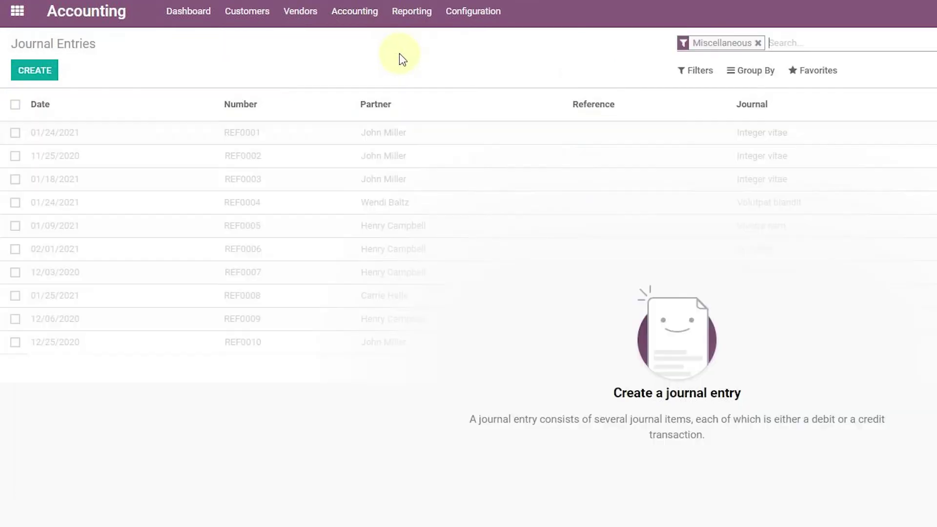
{"action": "left_click", "coordinate": [757, 43]}
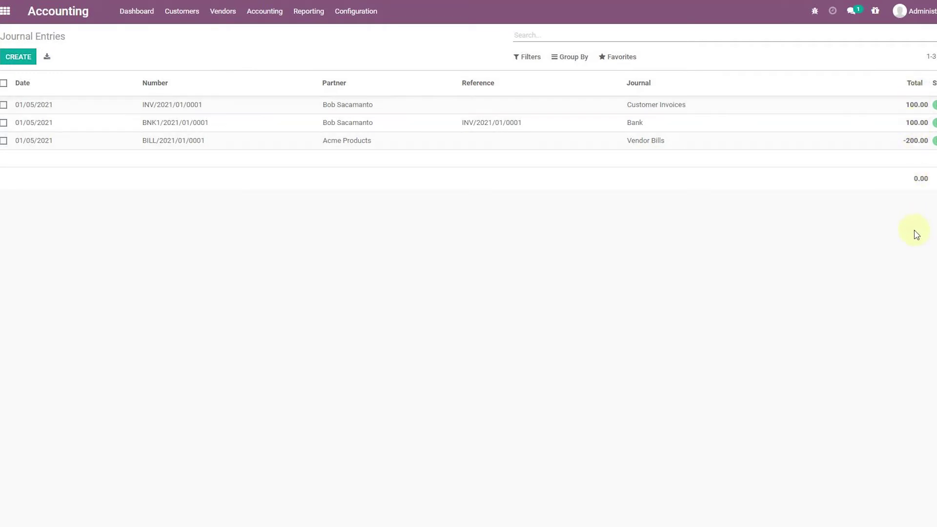
{"action": "left_click_drag", "start_coordinate": [929, 180], "coordinate": [900, 179]}
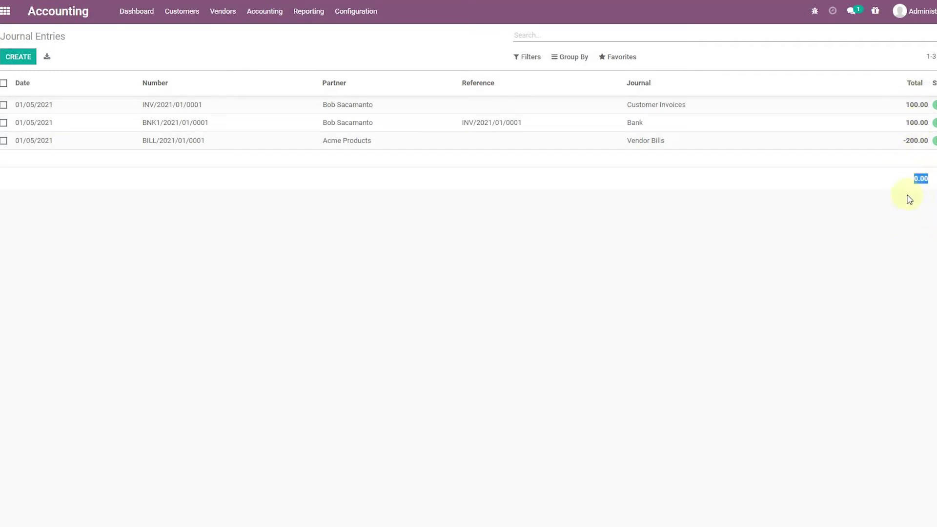
{"action": "left_click", "coordinate": [924, 189]}
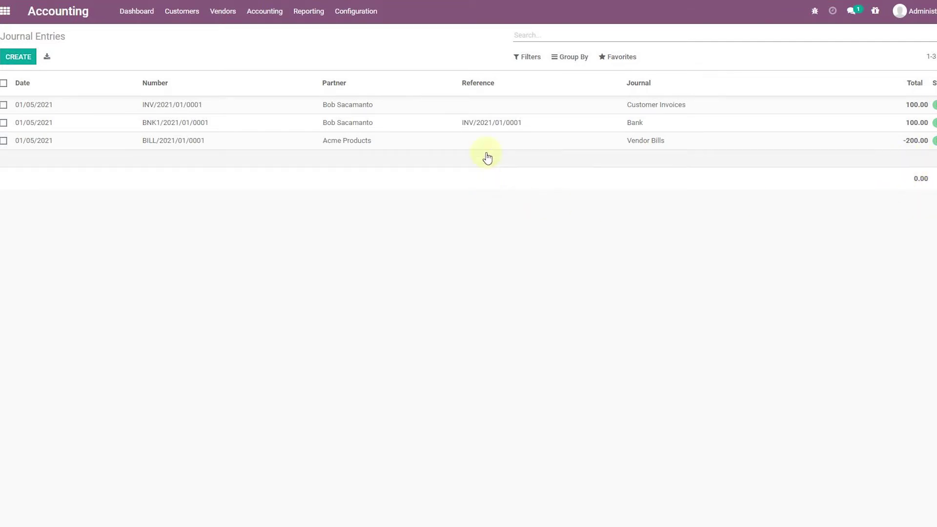
{"action": "left_click", "coordinate": [521, 148]}
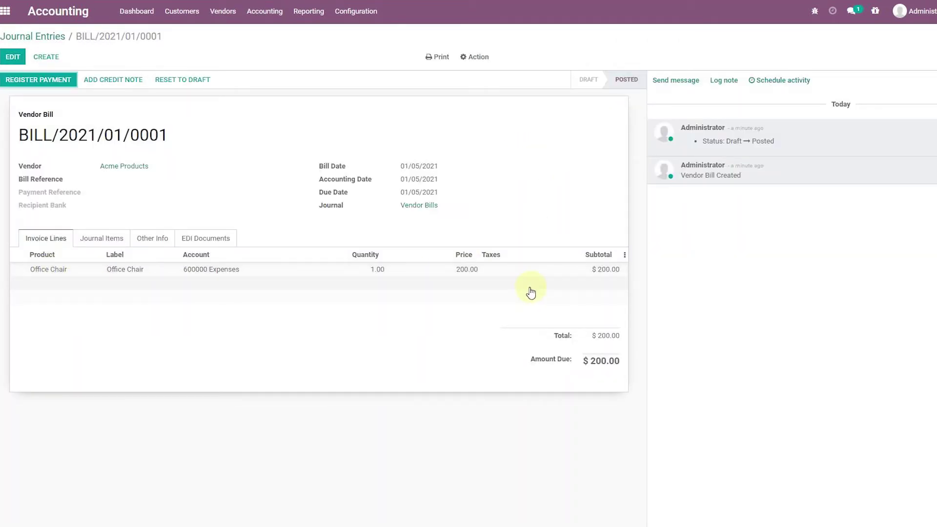
{"action": "left_click", "coordinate": [94, 236]}
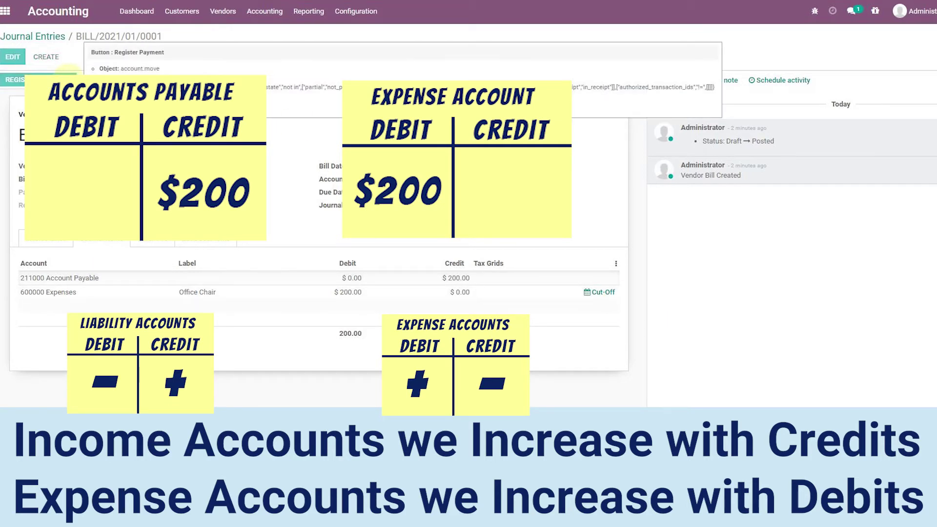
- Register the $200.00 payment for the vendor bill through the Bank journal with the Manual payment method
{"action": "left_click", "coordinate": [38, 79]}
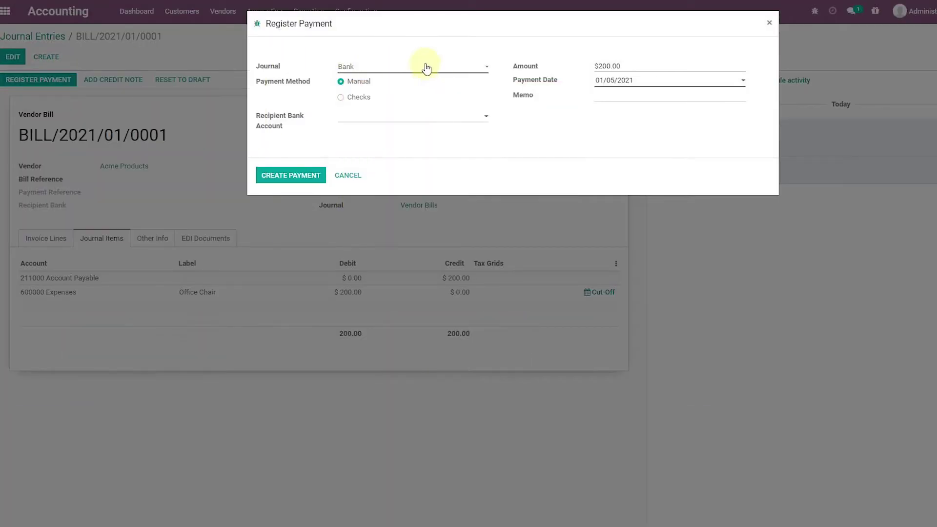
{"action": "left_click", "coordinate": [426, 67]}
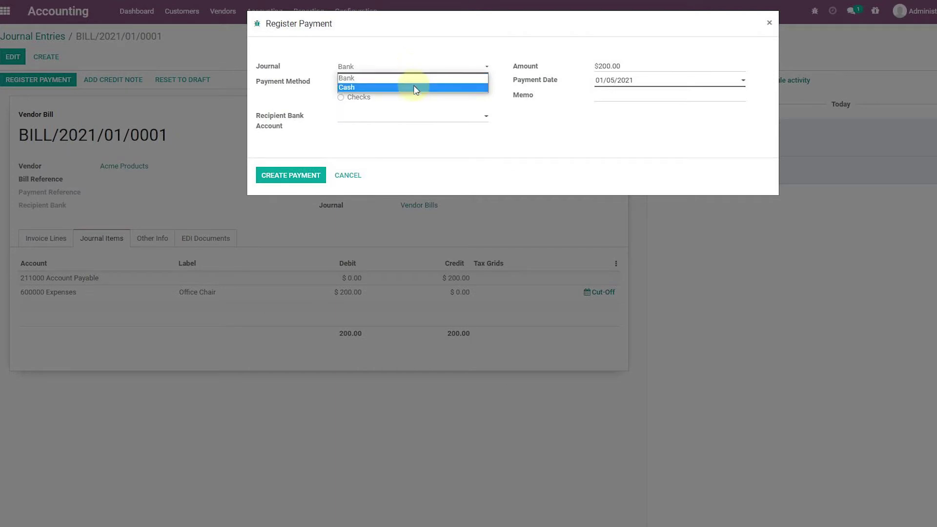
{"action": "left_click", "coordinate": [414, 72]}
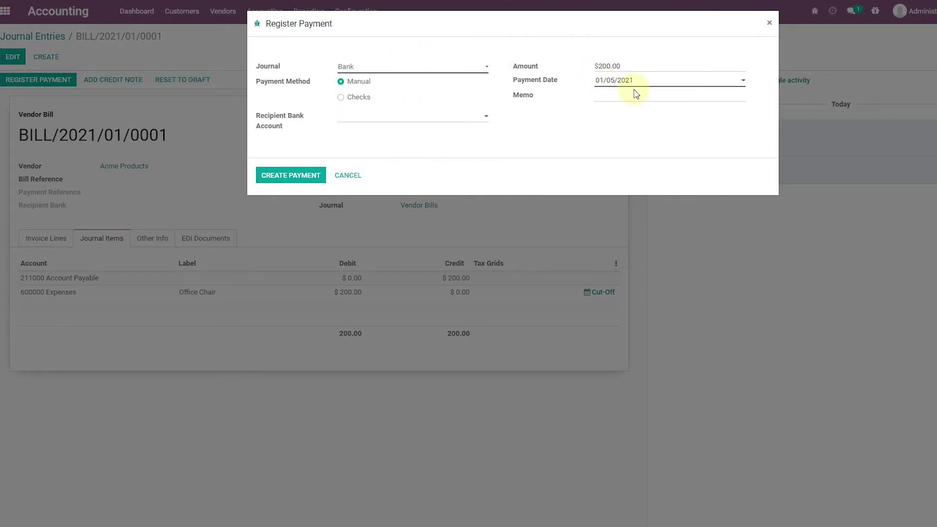
{"action": "left_click", "coordinate": [288, 178]}
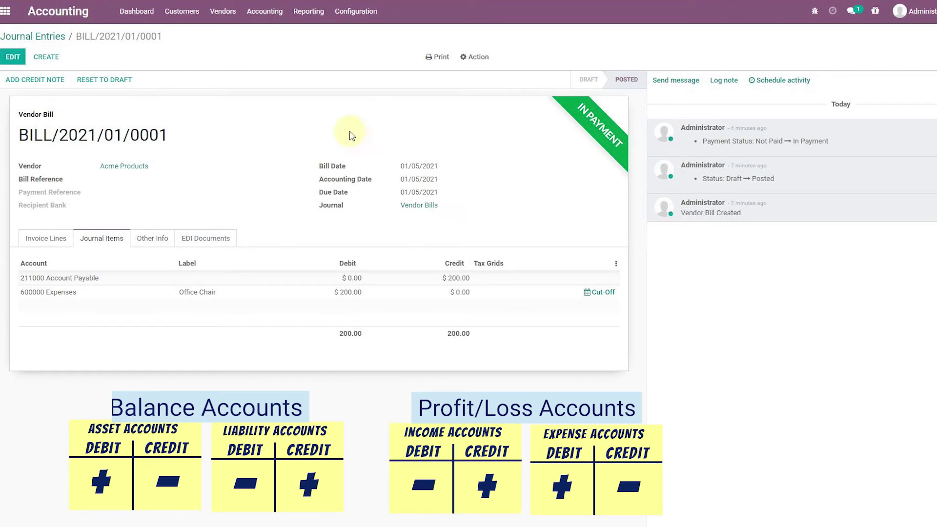
- Open the Profit and Loss report, expand Operating Income and examine the Product Sales amount and total income
{"action": "left_click", "coordinate": [309, 11]}
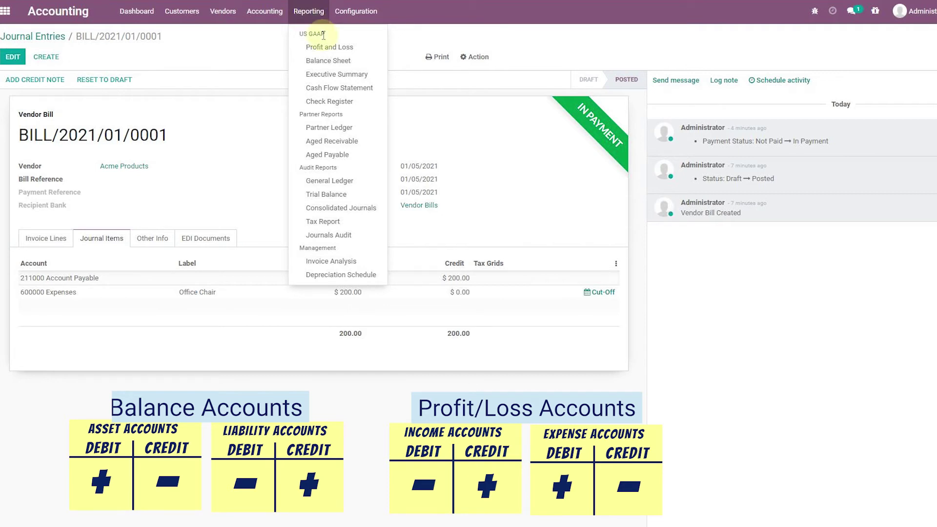
{"action": "left_click", "coordinate": [329, 50]}
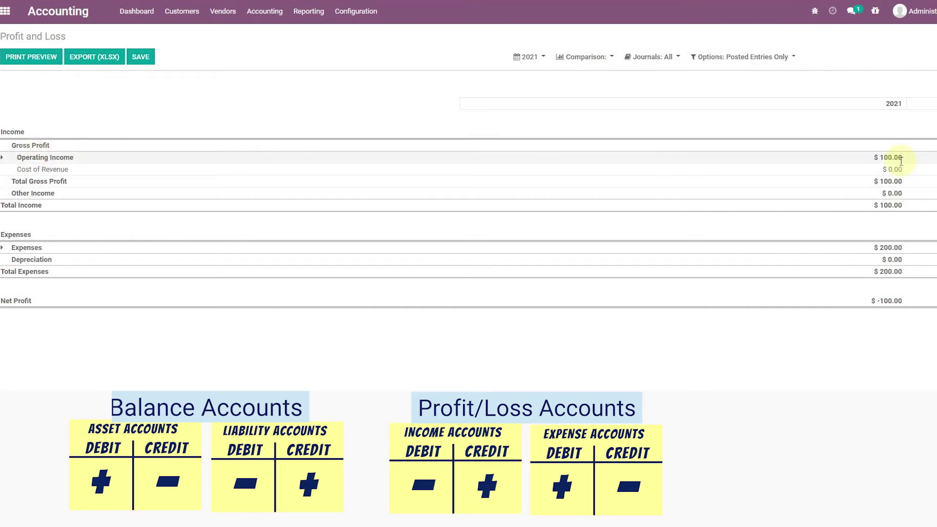
{"action": "left_click", "coordinate": [3, 159]}
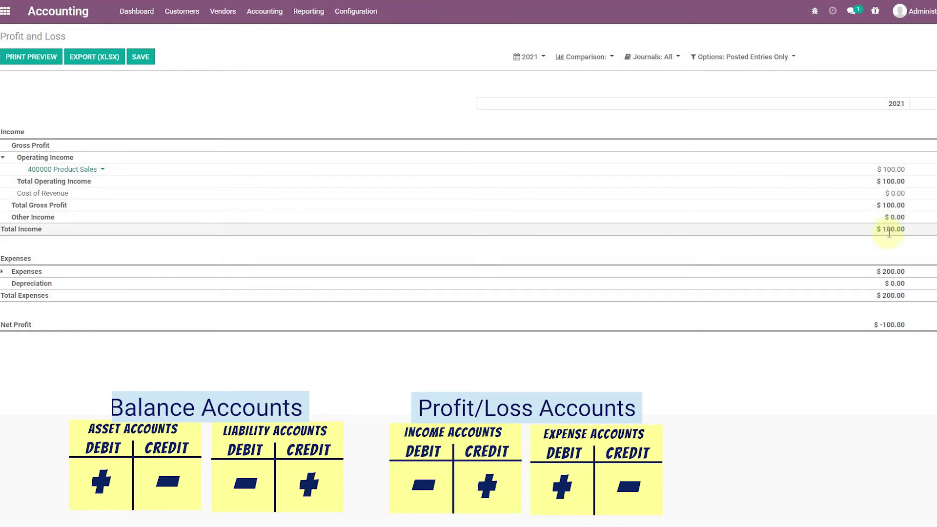
{"action": "mouse_move", "coordinate": [902, 233]}
{"action": "left_mouse_down"}
{"action": "mouse_move", "coordinate": [876, 231]}
{"action": "mouse_move", "coordinate": [894, 233]}
{"action": "left_mouse_up"}
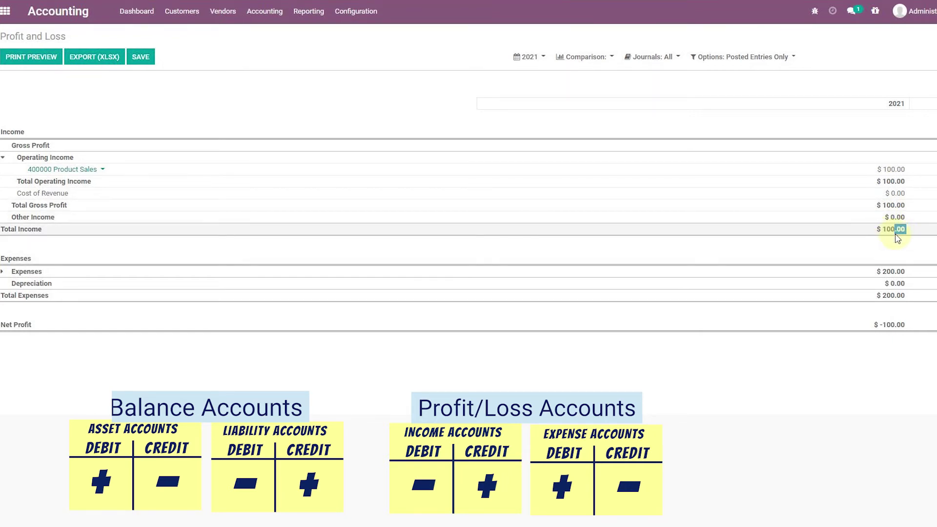
- Expand Expenses in the Profit and Loss report, inspect the 600000 Expenses journal items, and return to examine the net profit
{"action": "left_click", "coordinate": [6, 276]}
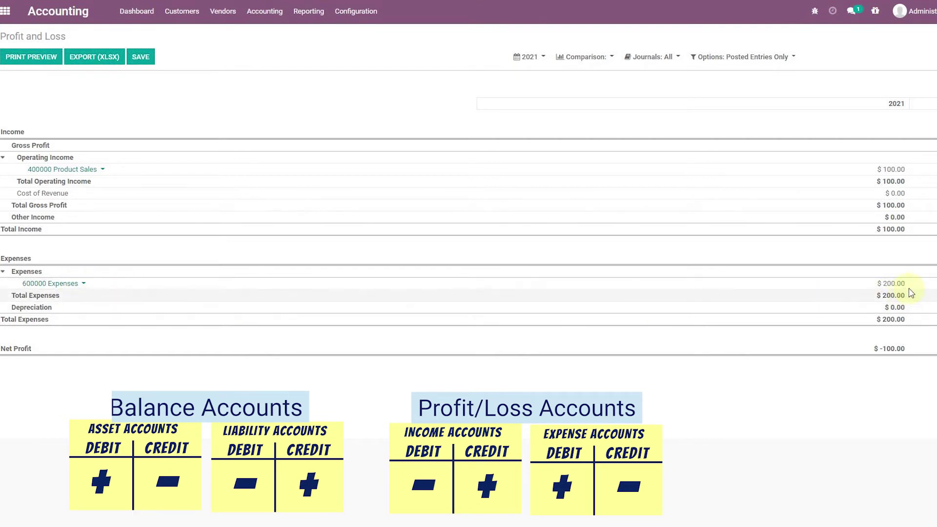
{"action": "left_click", "coordinate": [83, 284]}
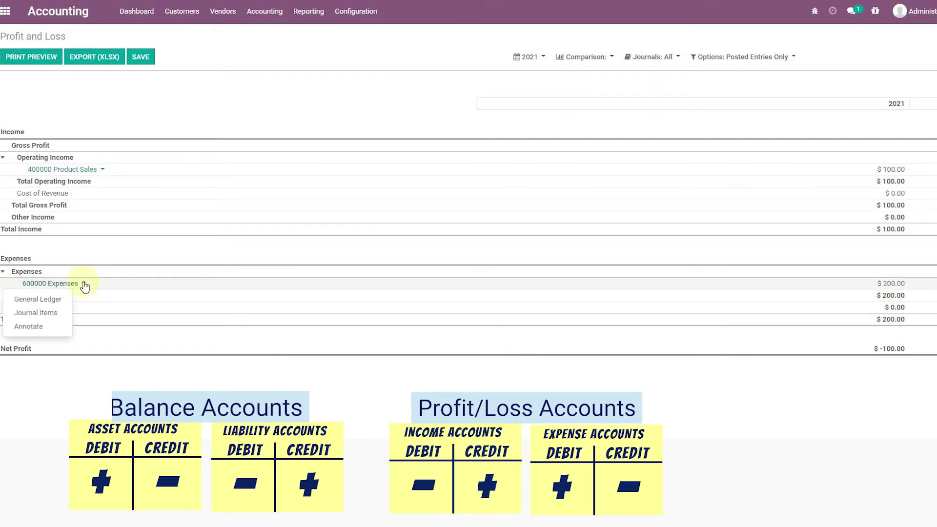
{"action": "left_click", "coordinate": [55, 315]}
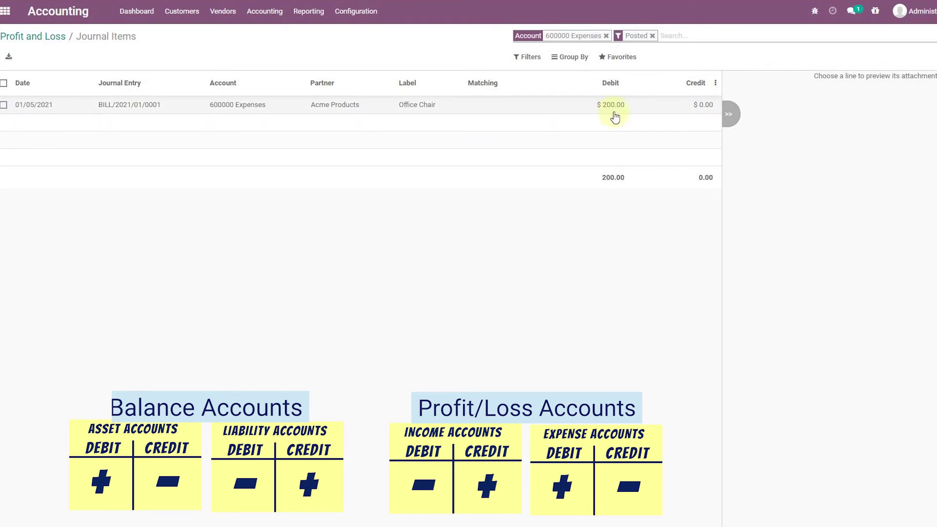
{"action": "left_click", "coordinate": [47, 37]}
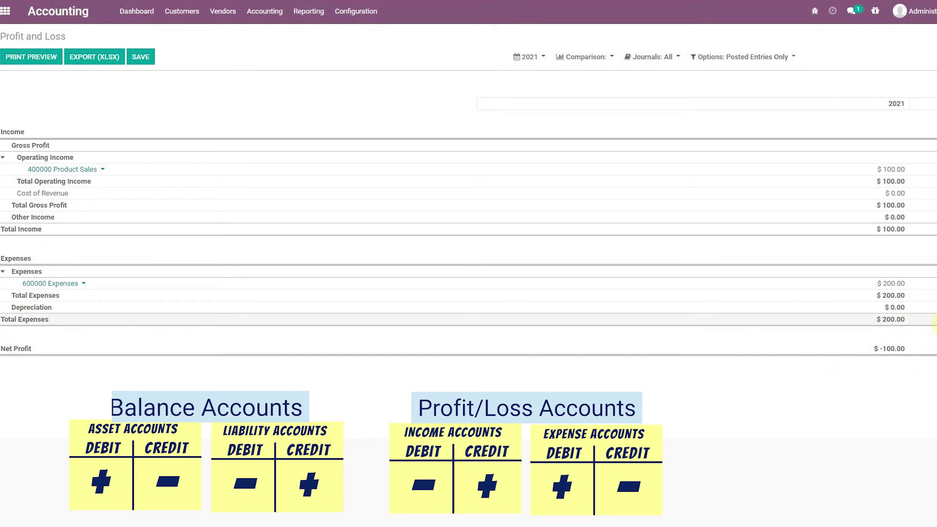
{"action": "left_click_drag", "start_coordinate": [38, 356], "coordinate": [767, 402]}
{"action": "left_click", "coordinate": [877, 349]}
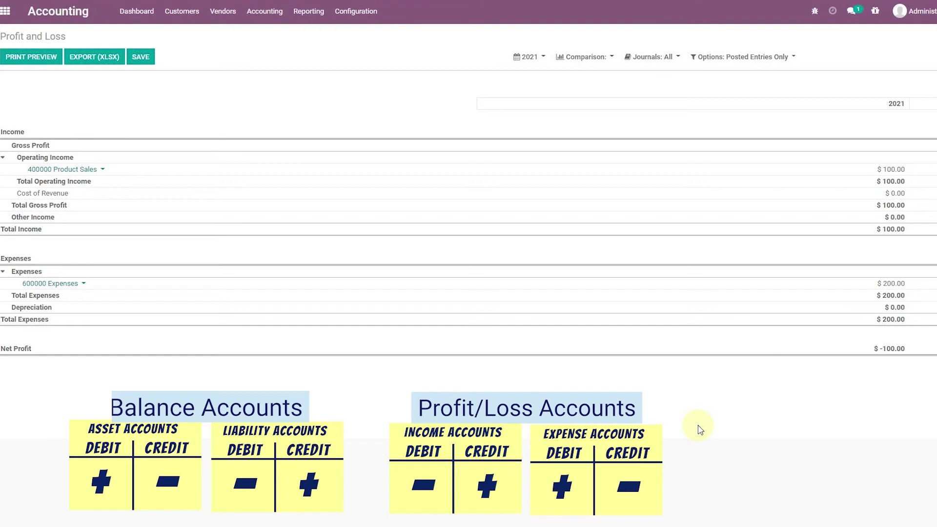
- Open the Balance Sheet, expand Current Assets and examine outstanding receipts and payments, total assets, liabilities and equity
{"action": "left_click", "coordinate": [308, 11]}
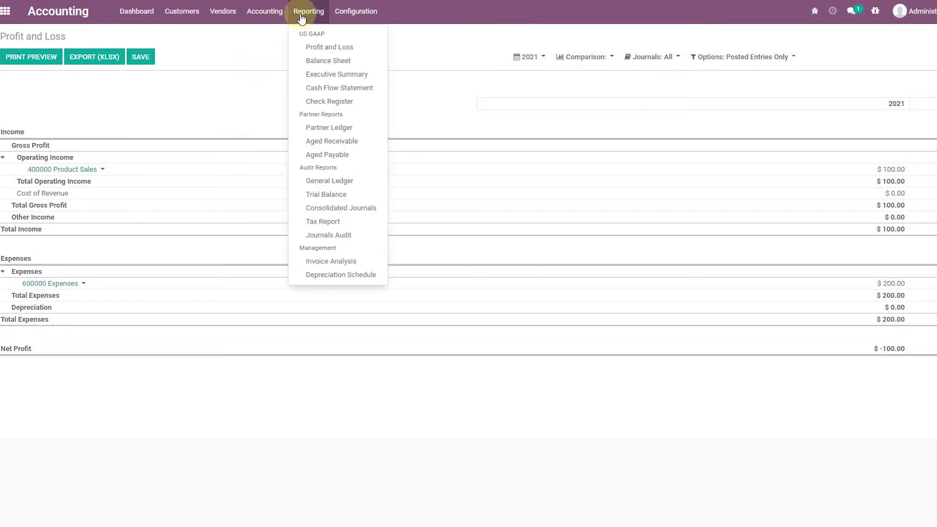
{"action": "left_click", "coordinate": [329, 62]}
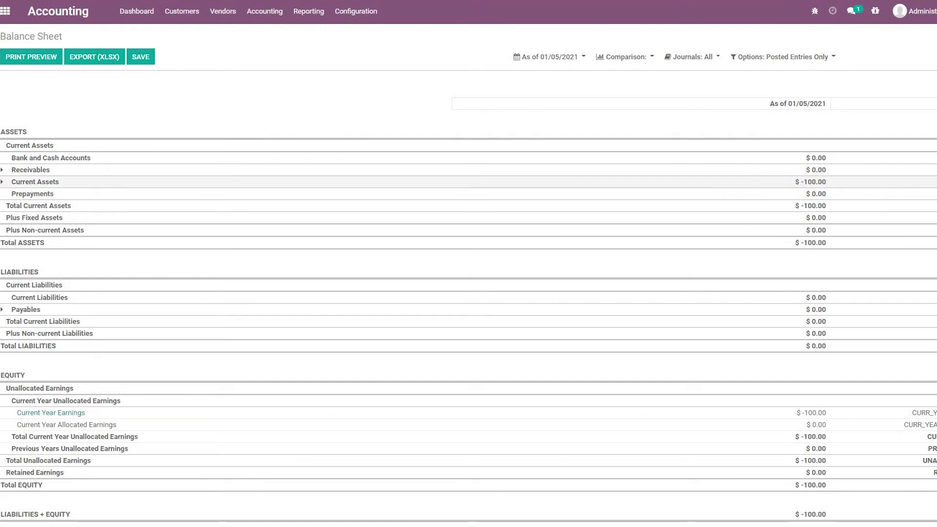
{"action": "left_click", "coordinate": [5, 183]}
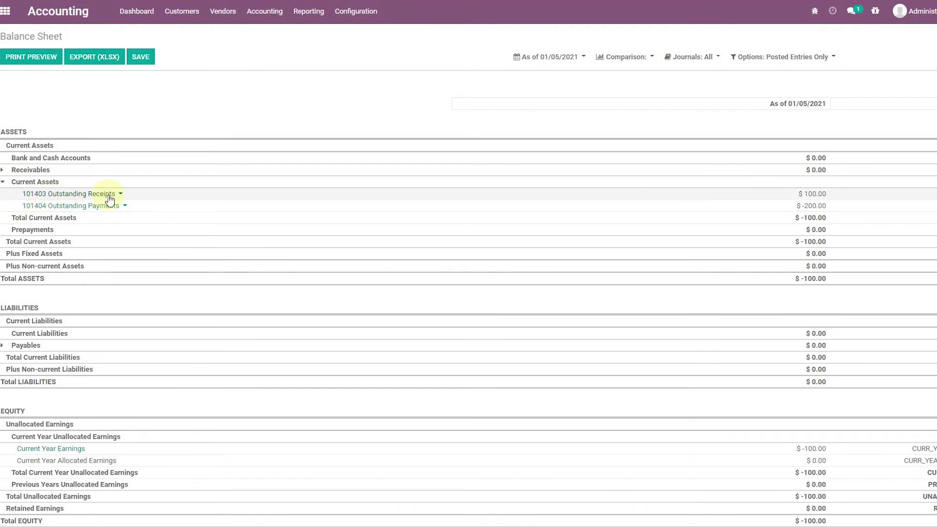
{"action": "left_click_drag", "start_coordinate": [828, 195], "coordinate": [802, 193]}
{"action": "left_click", "coordinate": [814, 195]}
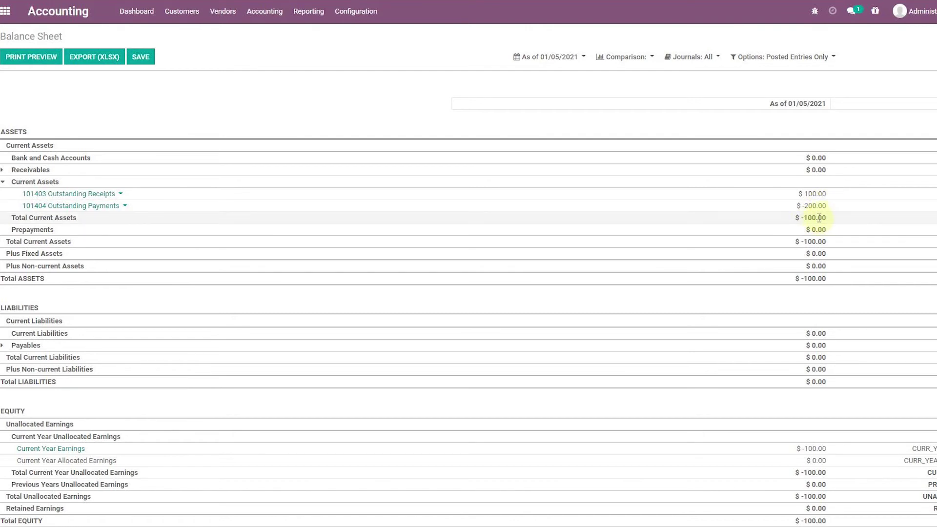
{"action": "left_click_drag", "start_coordinate": [835, 223], "coordinate": [795, 220]}
{"action": "left_click_drag", "start_coordinate": [848, 283], "coordinate": [775, 285]}
{"action": "left_click", "coordinate": [831, 290]}
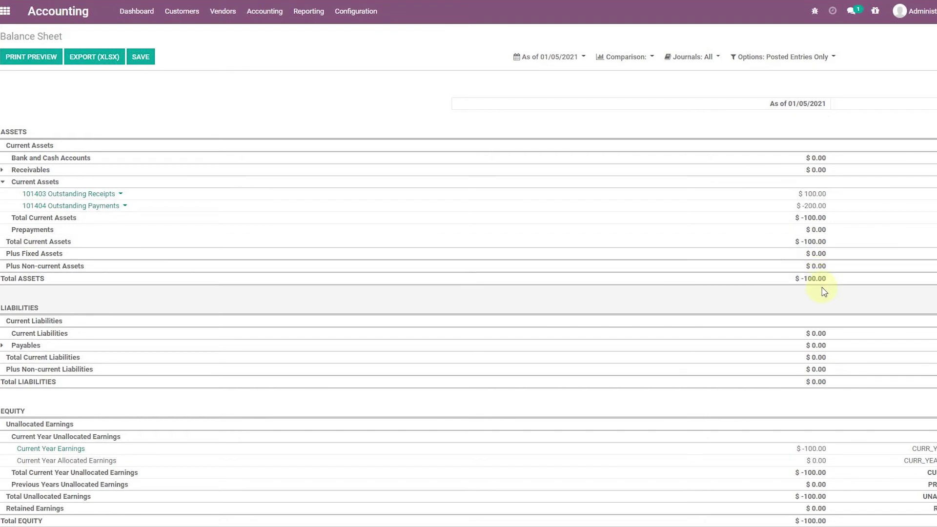
{"action": "scroll", "coordinate": [822, 287], "scroll_direction": "down", "scroll_amount": 2}
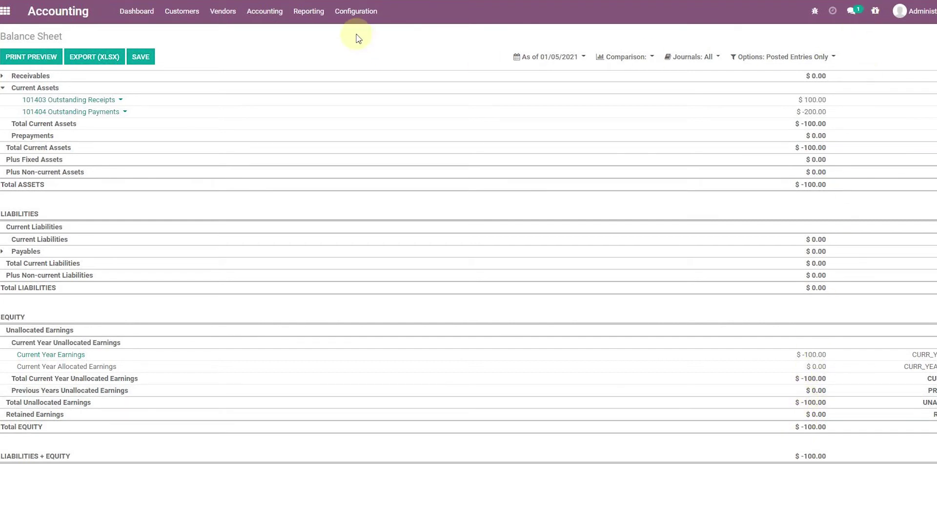
- List the journal entries without the Miscellaneous filter and start a new journal entry
{"action": "left_click", "coordinate": [285, 16]}
{"action": "left_click", "coordinate": [271, 46]}
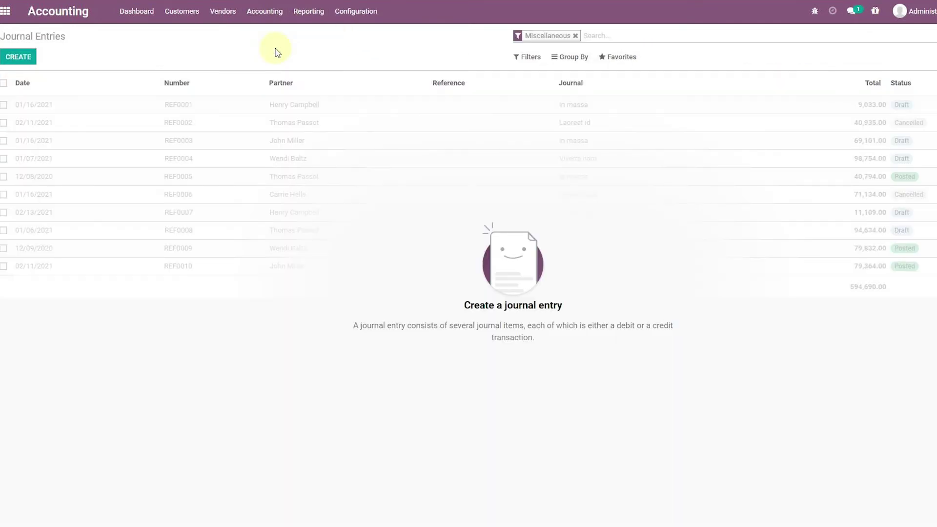
{"action": "left_click", "coordinate": [575, 35]}
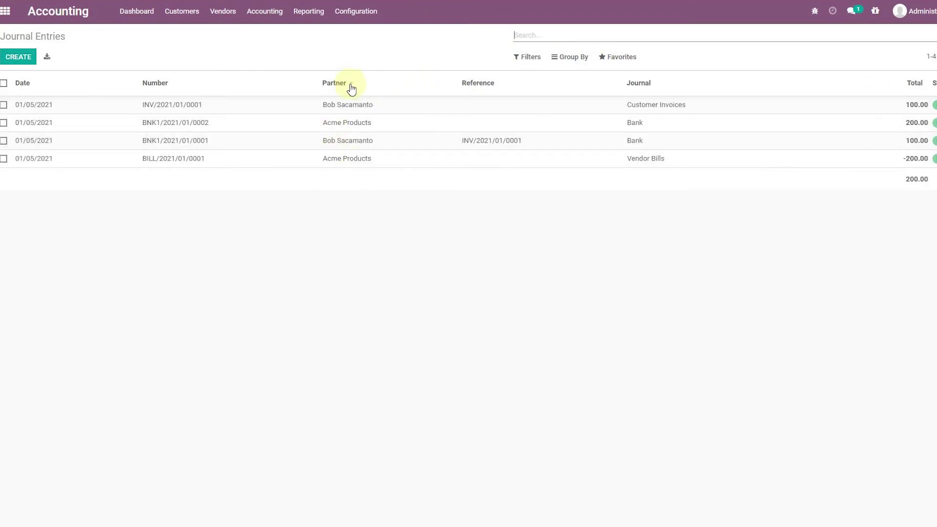
{"action": "left_click", "coordinate": [17, 58]}
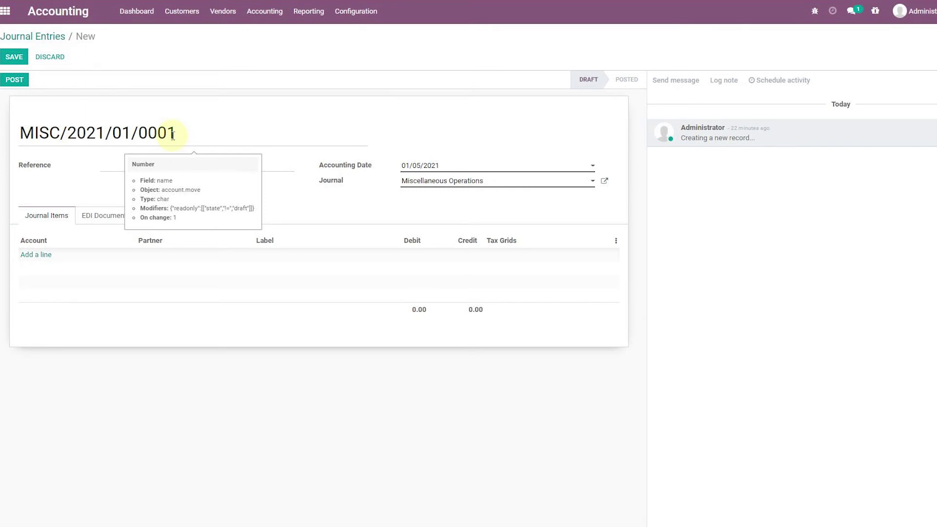
- Add a first journal item to the new entry and find the equity account 301000 Capital for it in the full account list
{"action": "left_click", "coordinate": [38, 255]}
{"action": "left_click", "coordinate": [43, 257]}
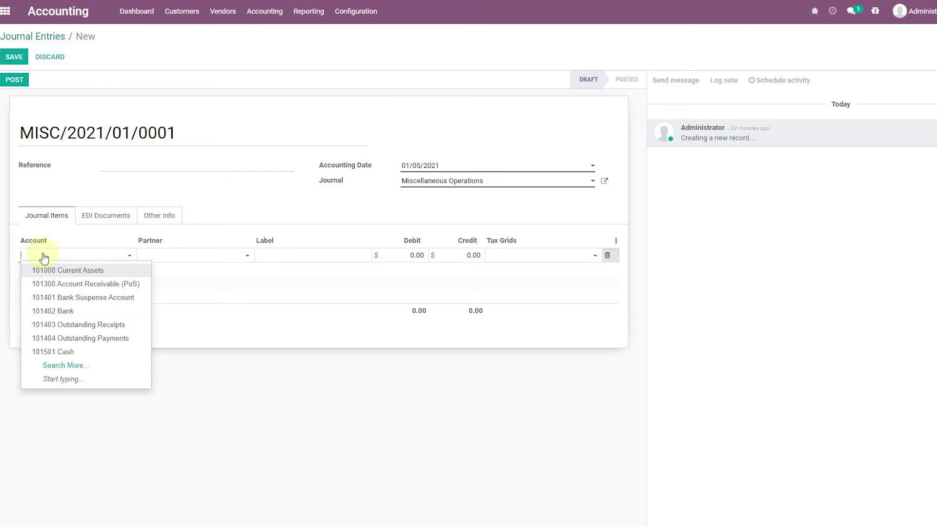
{"action": "type", "text": "equitac"}
{"action": "key", "text": "BackSpace"}
{"action": "key", "text": "BackSpace"}
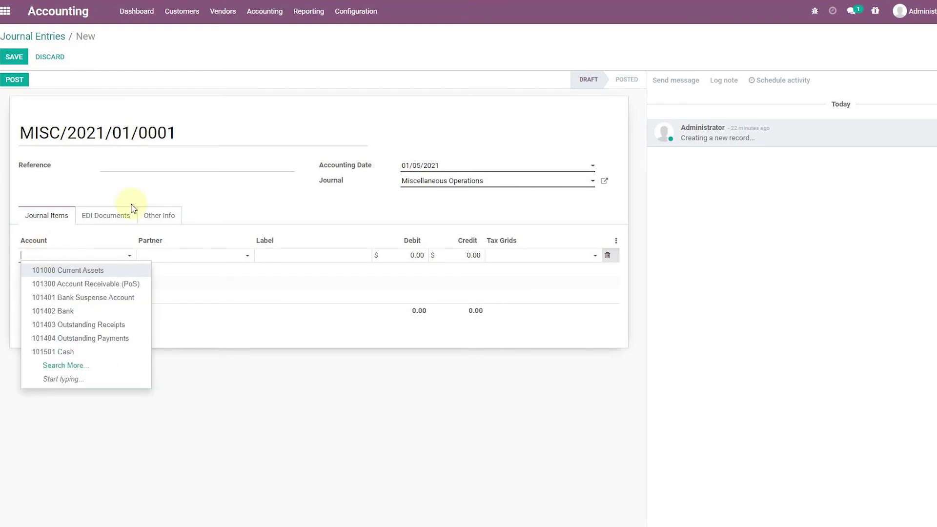
{"action": "left_click", "coordinate": [94, 368]}
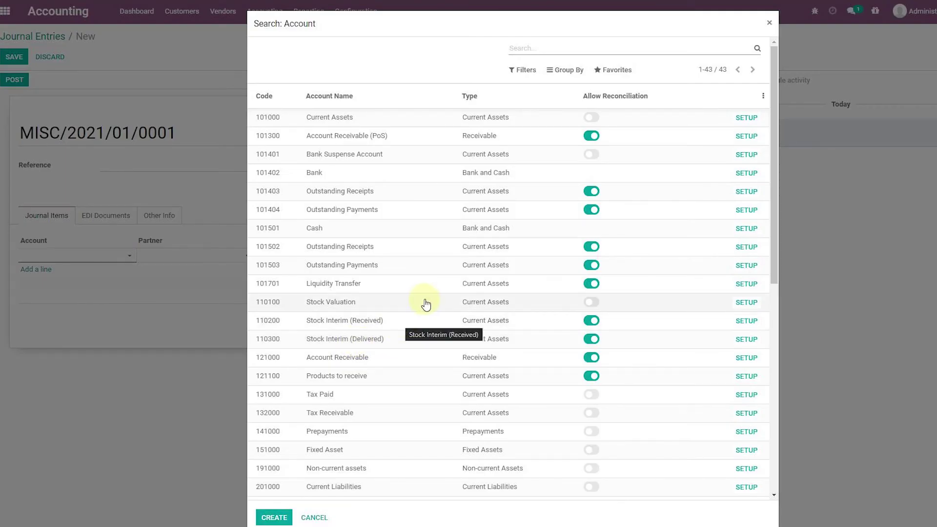
{"action": "scroll", "coordinate": [426, 301], "scroll_direction": "down", "scroll_amount": 2}
{"action": "scroll", "coordinate": [428, 302], "scroll_direction": "down", "scroll_amount": 4}
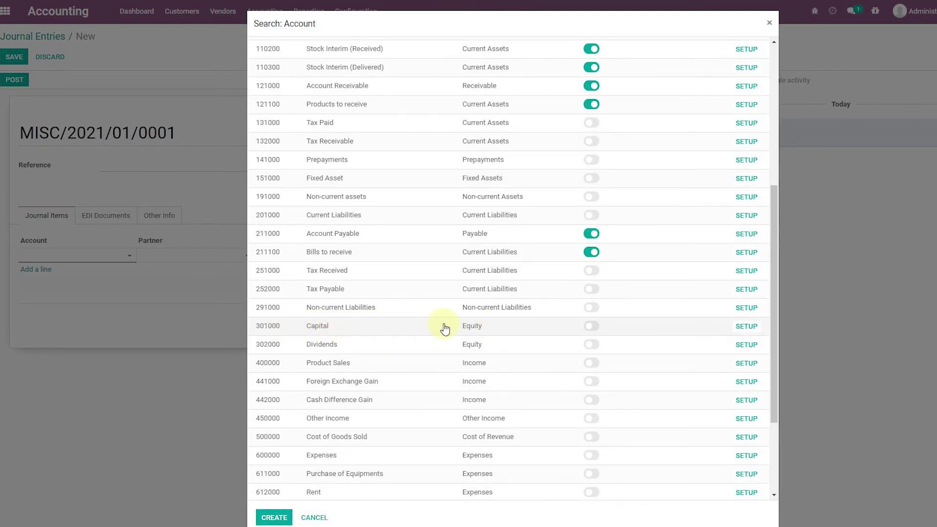
{"action": "scroll", "coordinate": [478, 331], "scroll_direction": "up", "scroll_amount": 6}
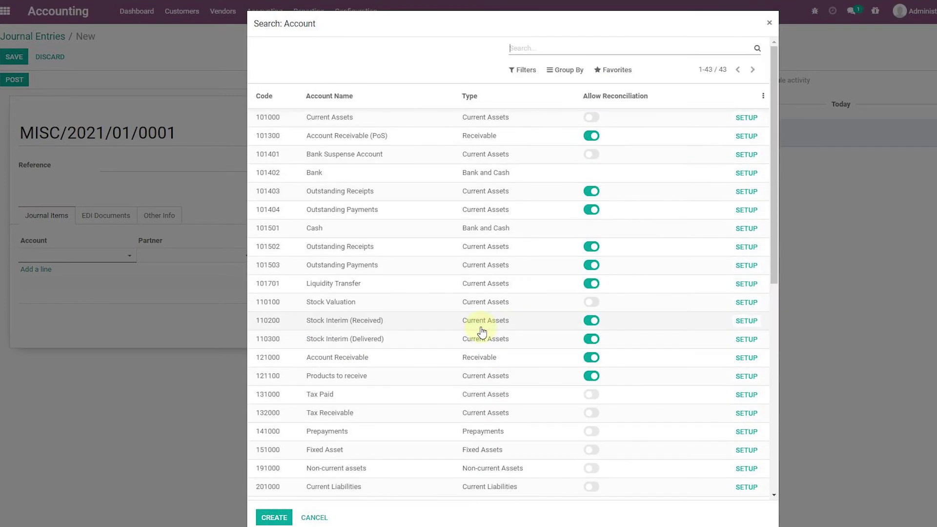
{"action": "scroll", "coordinate": [482, 332], "scroll_direction": "down", "scroll_amount": 5}
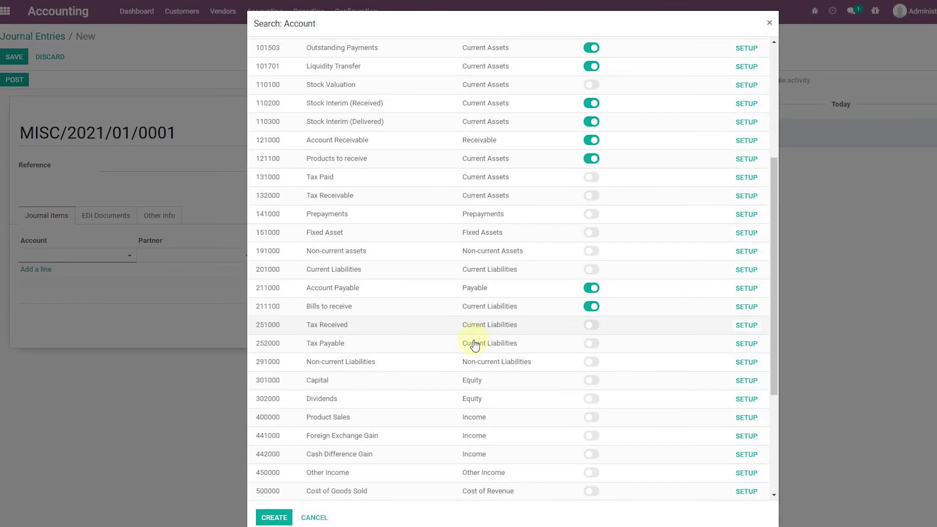
{"action": "left_click", "coordinate": [398, 383]}
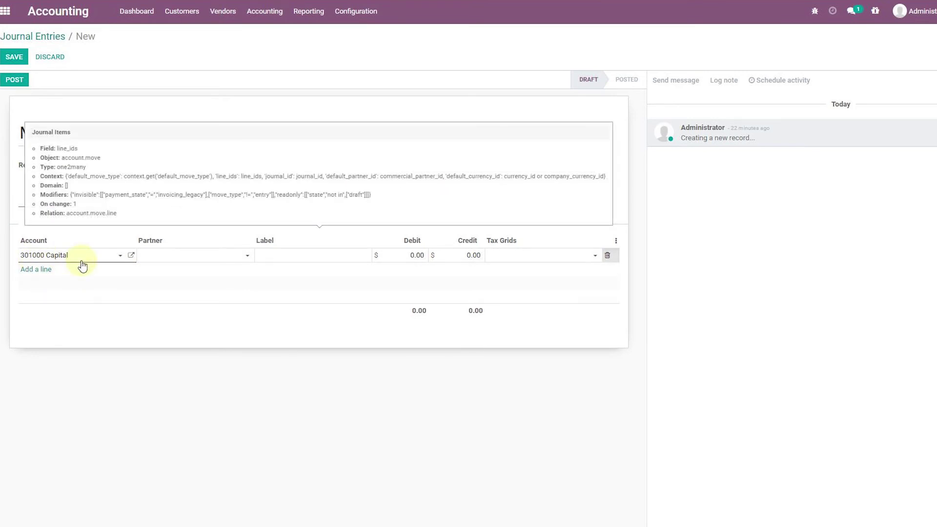
- Set the Capital line's credit to 5000 and leave its debit at zero
{"action": "left_click", "coordinate": [405, 255]}
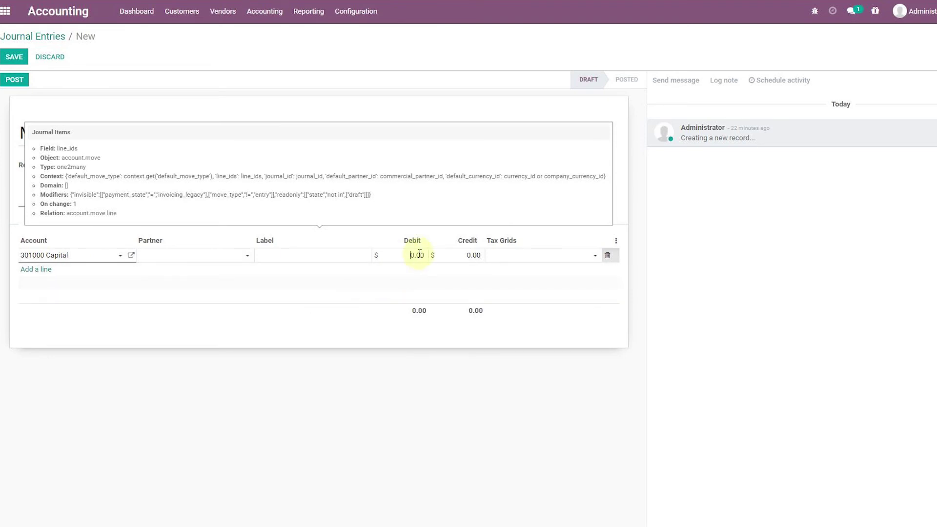
{"action": "type", "text": "5"}
{"action": "left_click", "coordinate": [465, 255]}
{"action": "type", "text": "5000"}
{"action": "left_click", "coordinate": [416, 255]}
{"action": "type", "text": "0.0"}
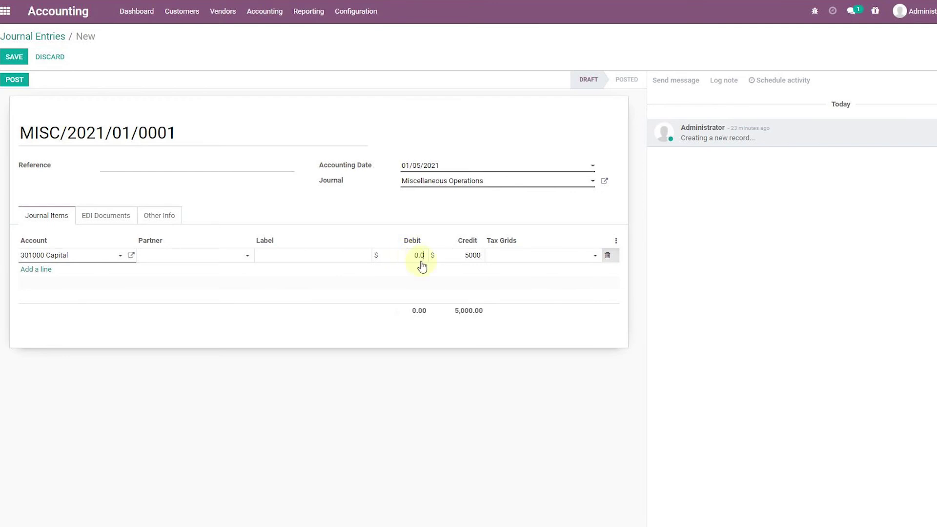
- Balance the entry with a 101402 Bank line debiting 5,000.00, then save and post the journal entry
{"action": "left_click", "coordinate": [30, 271]}
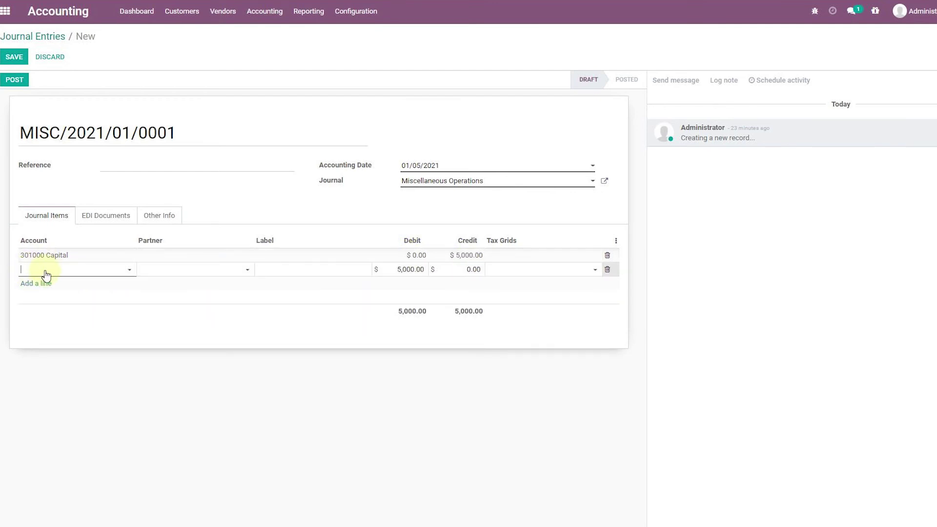
{"action": "left_click", "coordinate": [46, 270]}
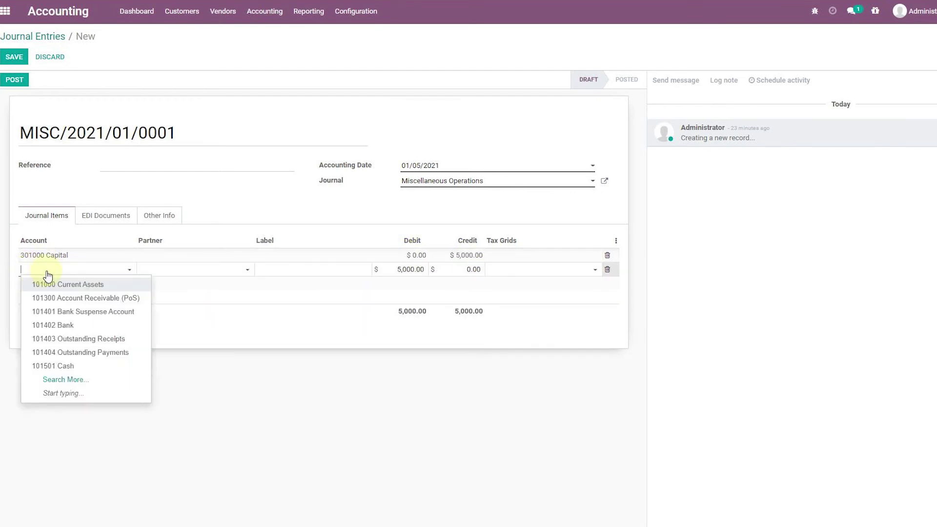
{"action": "left_click", "coordinate": [63, 325]}
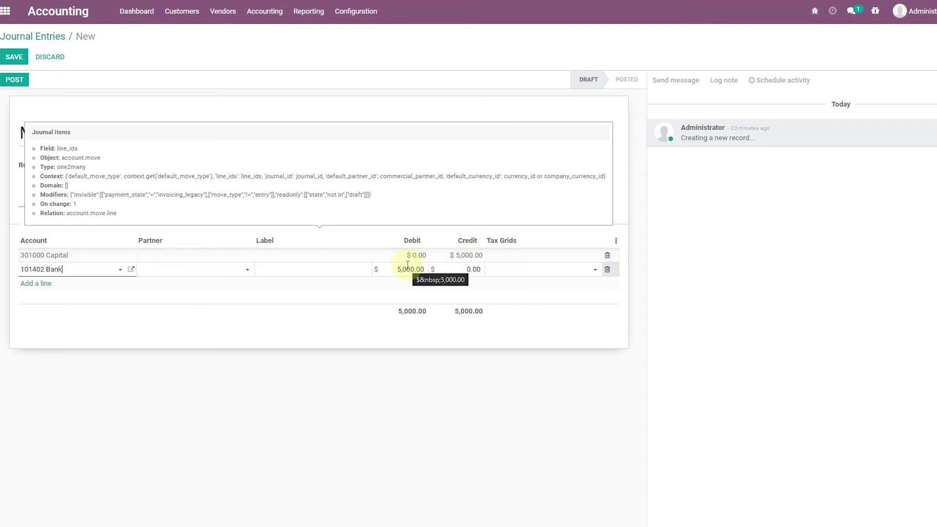
{"action": "left_click", "coordinate": [295, 338]}
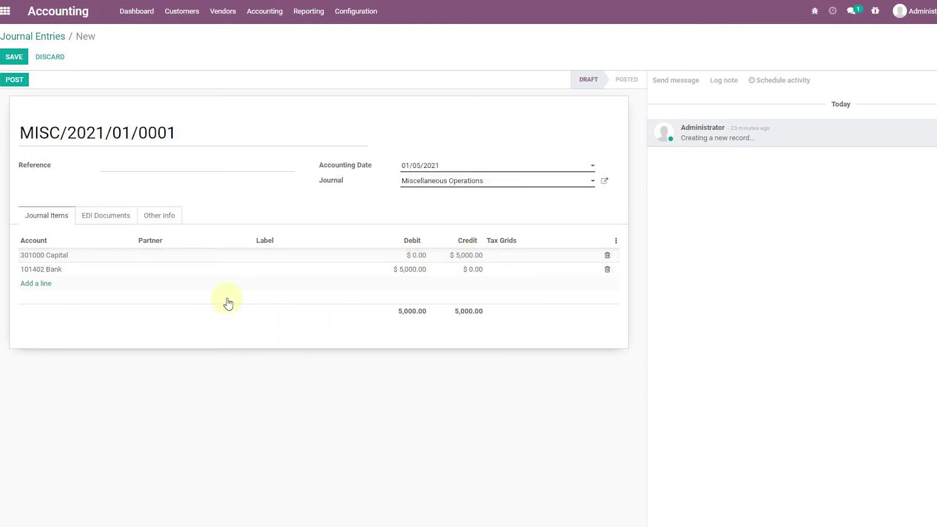
{"action": "left_click", "coordinate": [8, 60]}
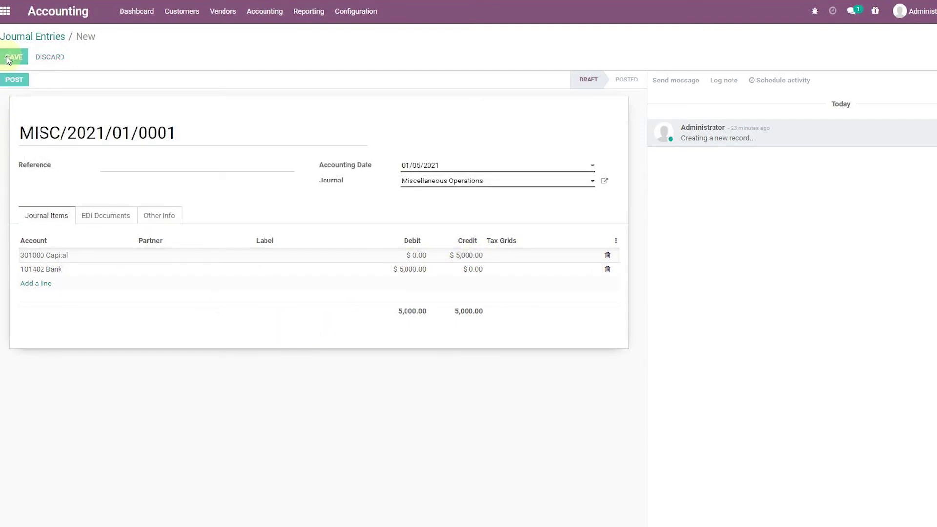
{"action": "left_click", "coordinate": [11, 82]}
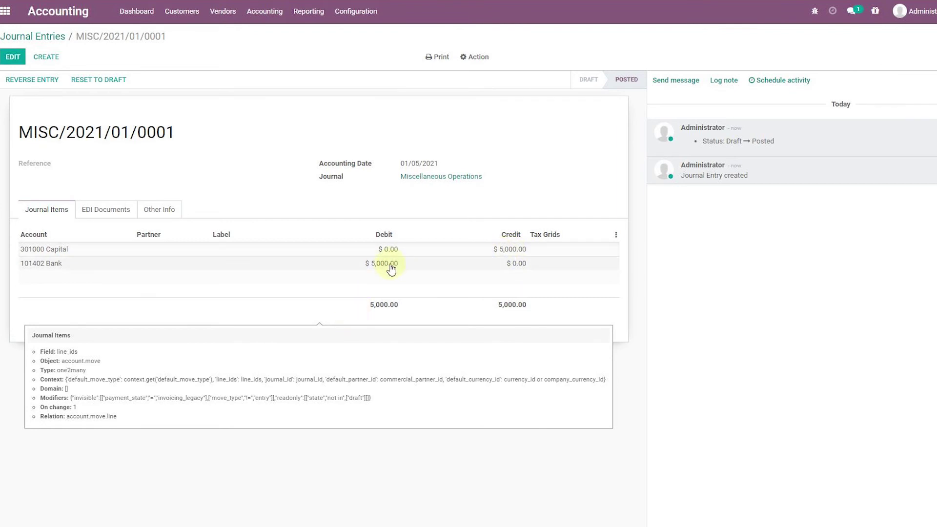
- Open the Balance Sheet report and expand Retained Earnings under Equity to view the Capital account
{"action": "left_click", "coordinate": [274, 12]}
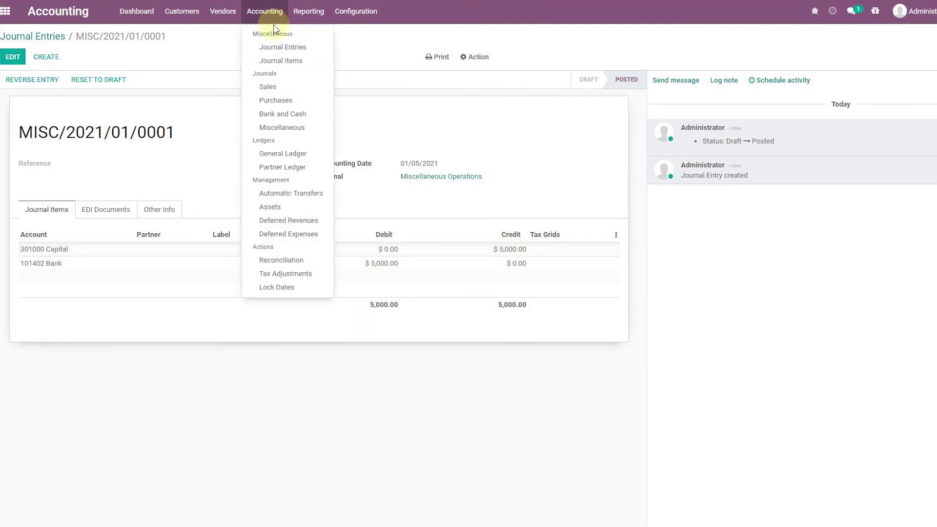
{"action": "left_click", "coordinate": [311, 12]}
{"action": "left_click", "coordinate": [325, 61]}
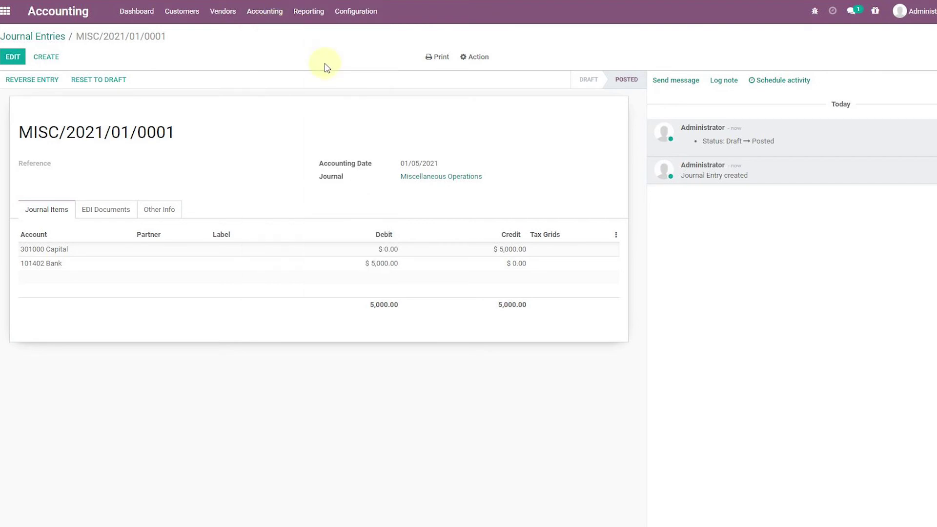
{"action": "scroll", "coordinate": [398, 154], "scroll_direction": "down", "scroll_amount": 2}
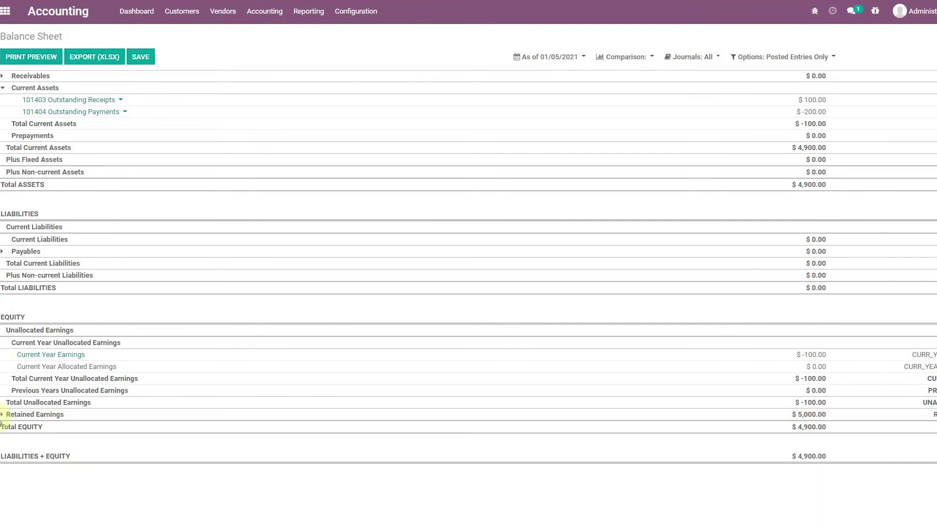
{"action": "left_click", "coordinate": [3, 416]}
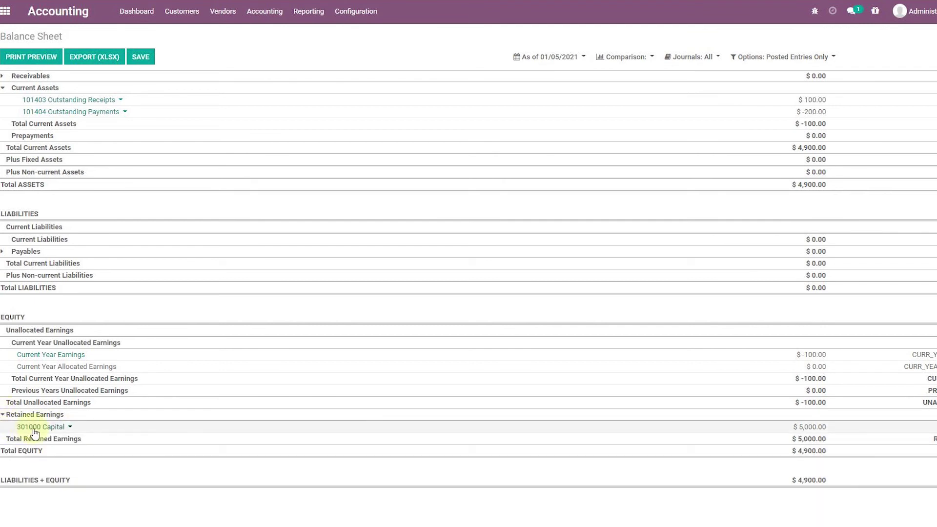
{"action": "scroll", "coordinate": [832, 363], "scroll_direction": "up", "scroll_amount": 2}
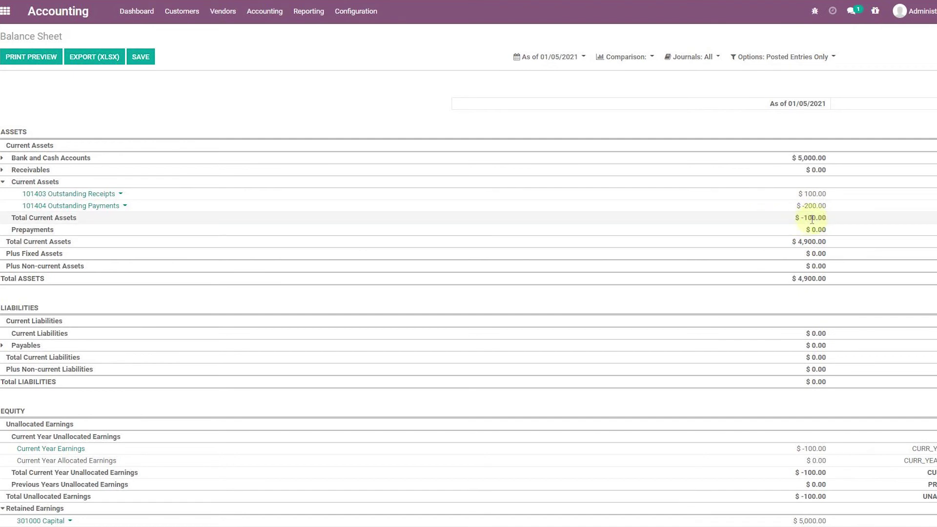
- Compare the balance sheet's total assets with its liabilities and total equity
{"action": "left_click_drag", "start_coordinate": [833, 280], "coordinate": [782, 279]}
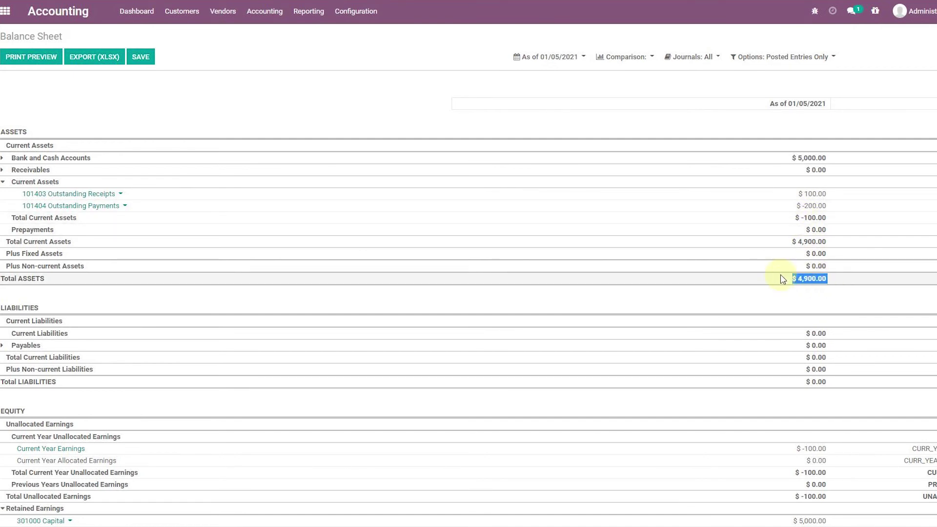
{"action": "left_click_drag", "start_coordinate": [782, 297], "coordinate": [835, 371]}
{"action": "scroll", "coordinate": [868, 447], "scroll_direction": "down", "scroll_amount": 3}
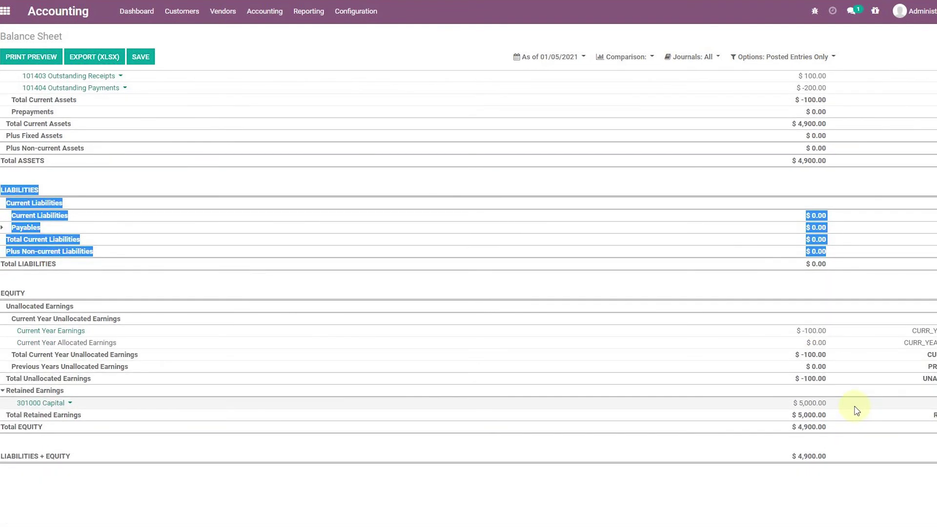
{"action": "left_click", "coordinate": [872, 477]}
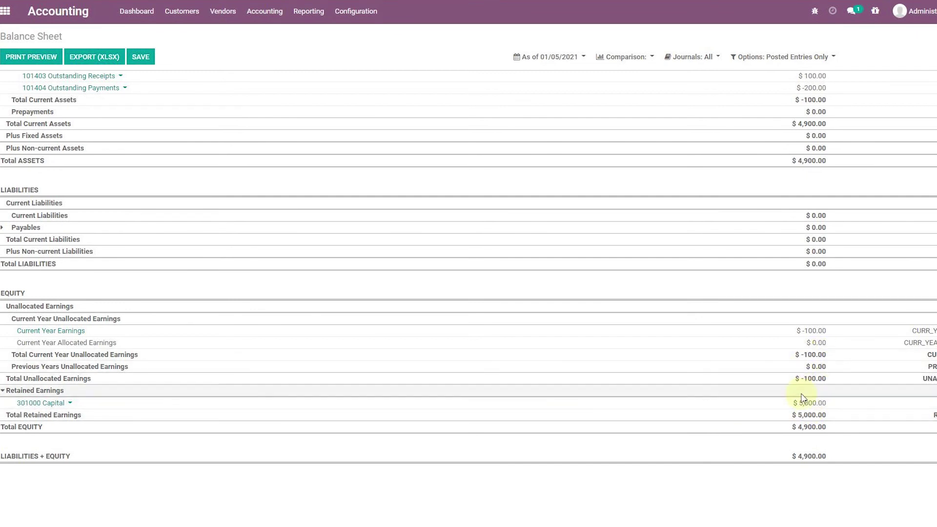
{"action": "left_click_drag", "start_coordinate": [838, 432], "coordinate": [783, 429]}
{"action": "left_click", "coordinate": [801, 429]}
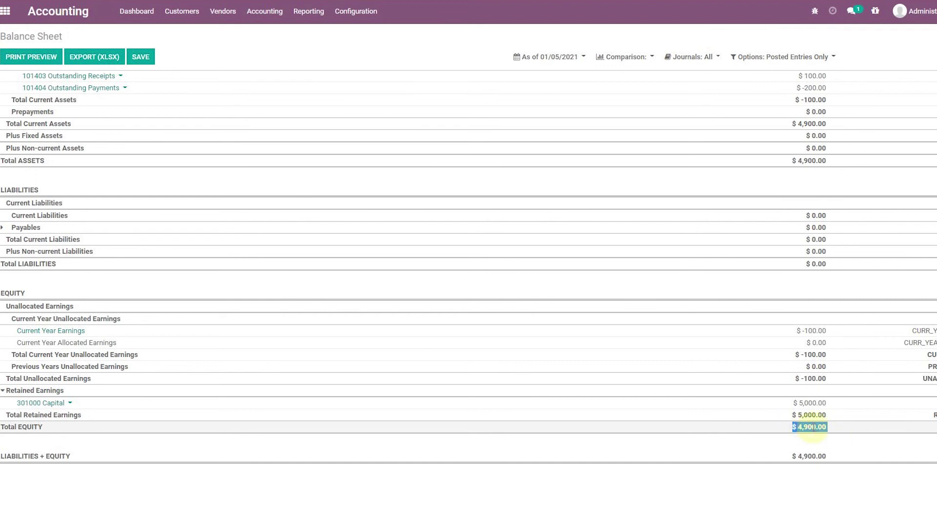
{"action": "left_click", "coordinate": [833, 432]}
{"action": "double_click", "coordinate": [813, 428]}
{"action": "left_click_drag", "start_coordinate": [832, 164], "coordinate": [786, 164]}
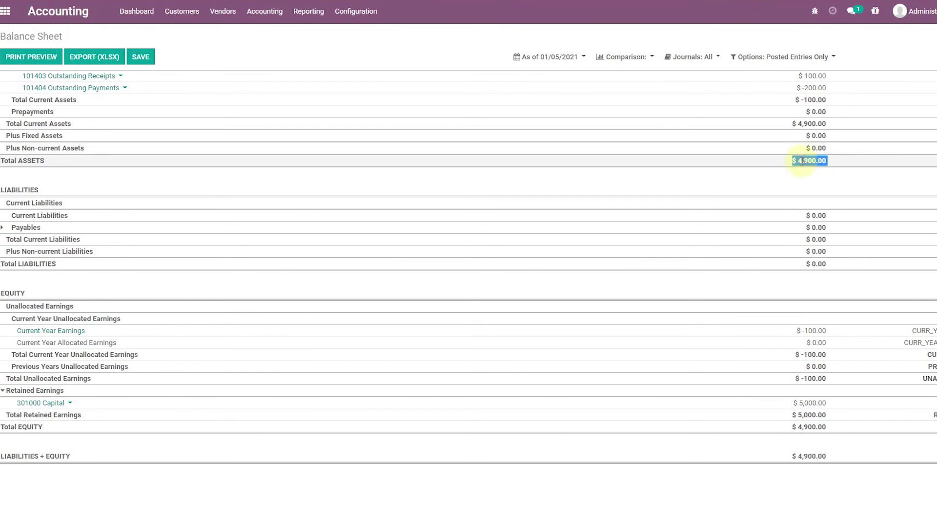
{"action": "left_click", "coordinate": [823, 426]}
{"action": "double_click", "coordinate": [813, 427]}
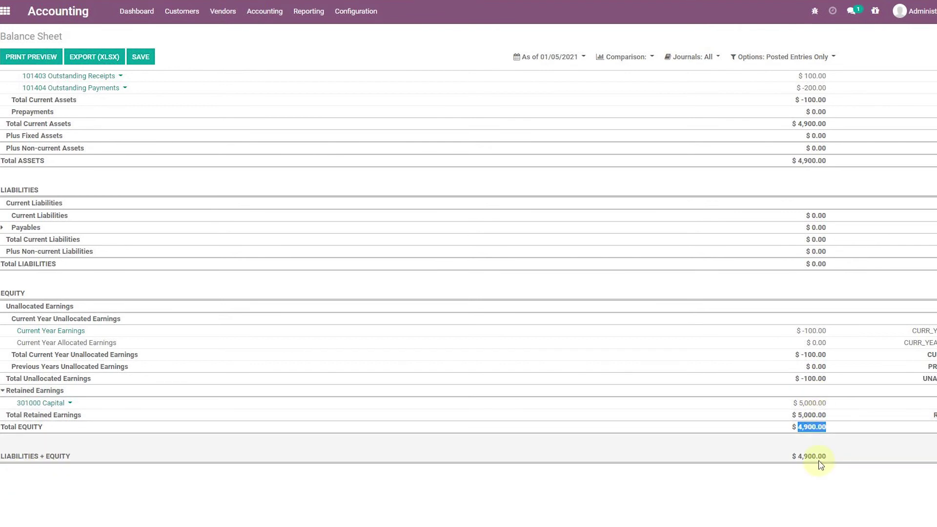
{"action": "left_click", "coordinate": [821, 482]}
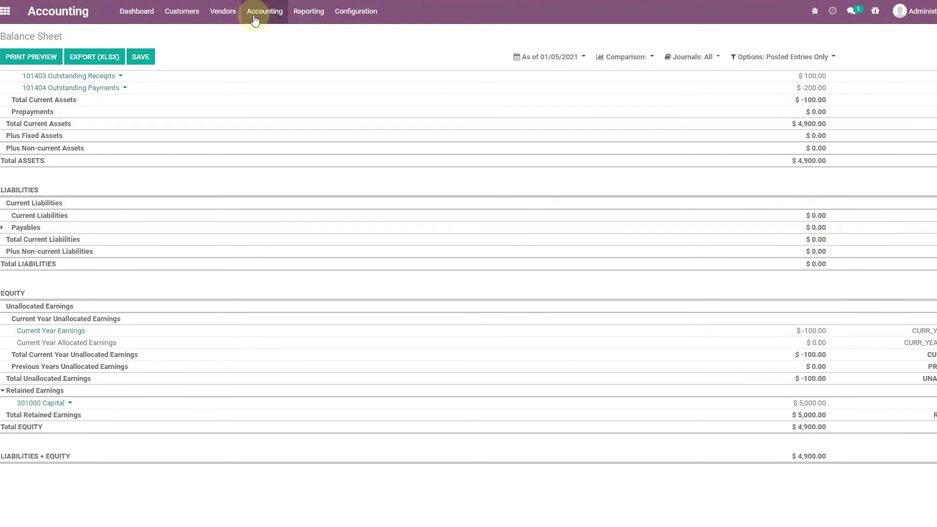
- Create a new vendor bill with Acme Products as the vendor
{"action": "left_click", "coordinate": [221, 11]}
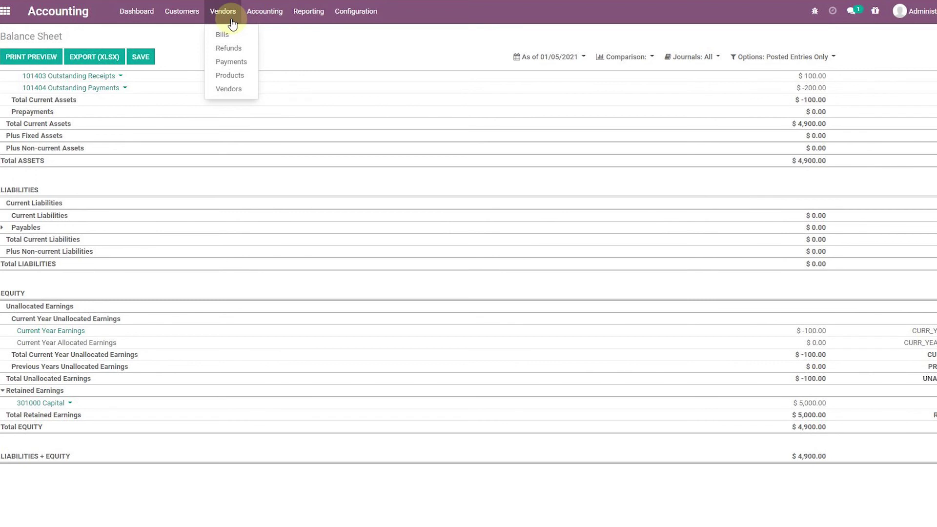
{"action": "left_click", "coordinate": [230, 37]}
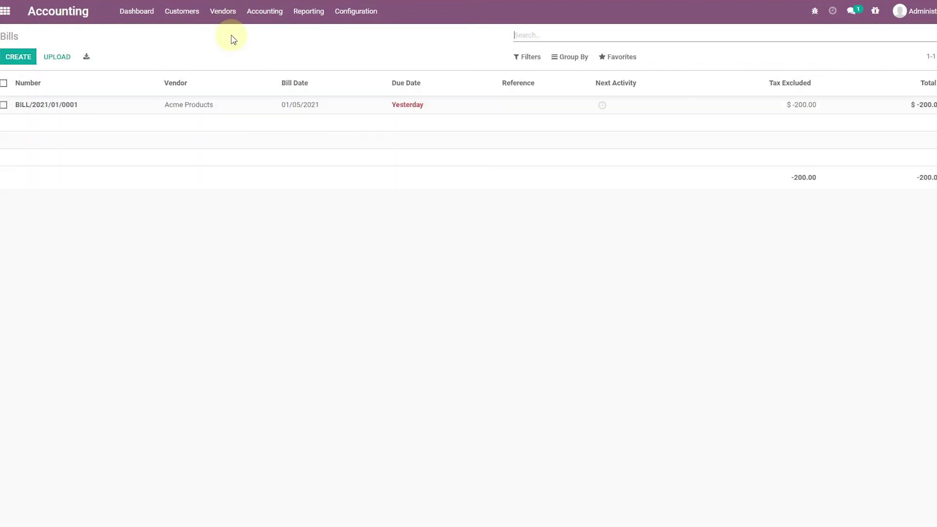
{"action": "left_click", "coordinate": [15, 60]}
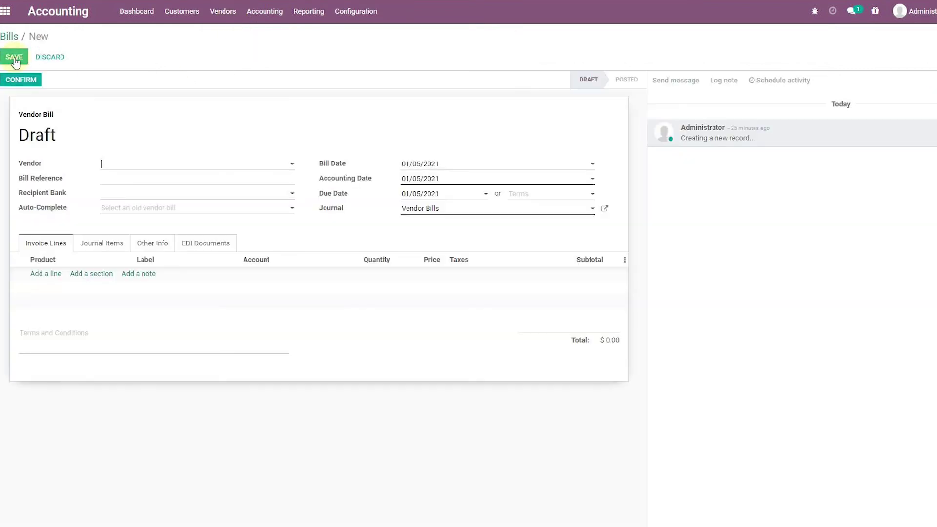
{"action": "left_click", "coordinate": [160, 166]}
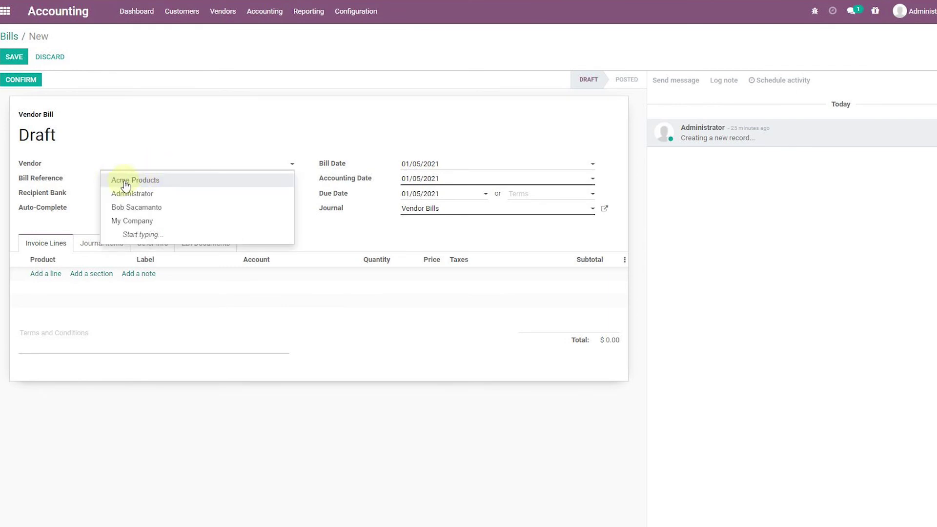
{"action": "left_click", "coordinate": [136, 181]}
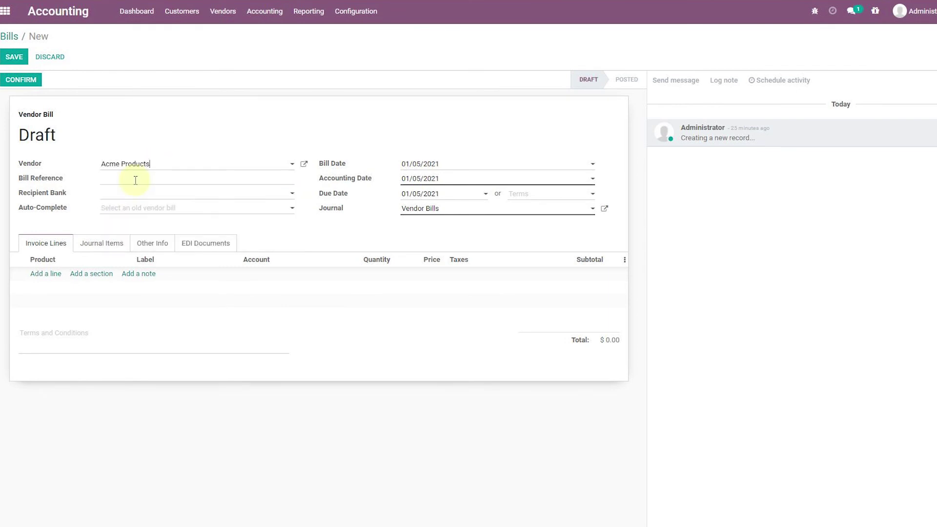
- Add an Office Chair line to the vendor bill with a price of 180.00
{"action": "left_click", "coordinate": [47, 275]}
{"action": "left_click", "coordinate": [54, 301]}
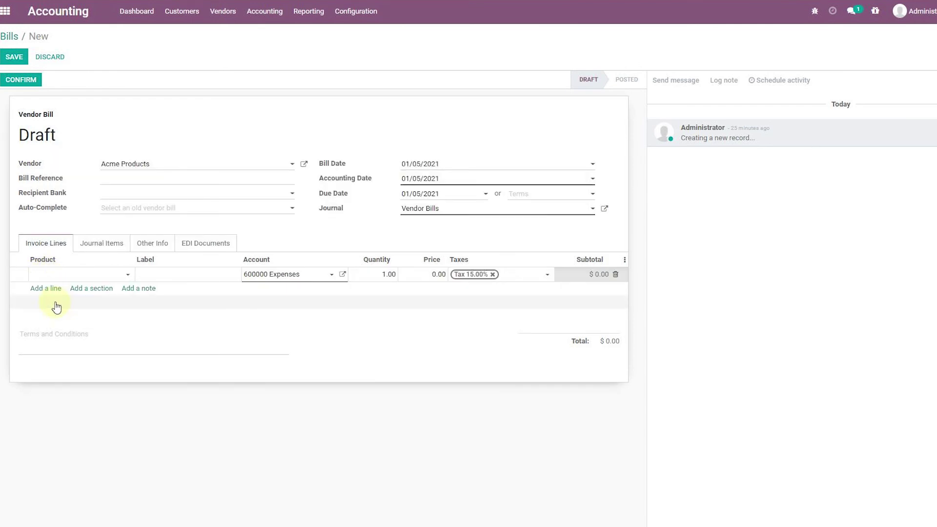
{"action": "left_click", "coordinate": [424, 275]}
{"action": "type", "text": "0"}
{"action": "left_click", "coordinate": [449, 329]}
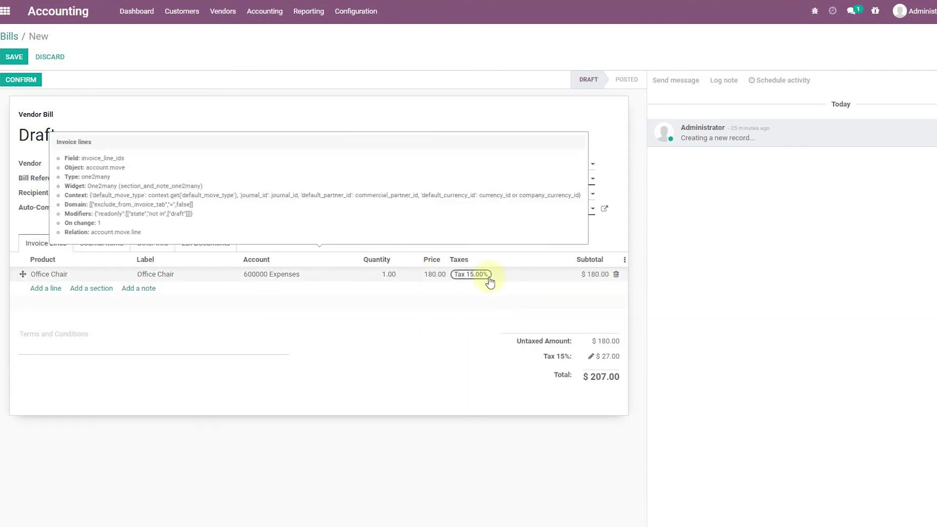
- Remove the 15% tax from the Office Chair line and confirm the vendor bill
{"action": "left_click", "coordinate": [488, 279]}
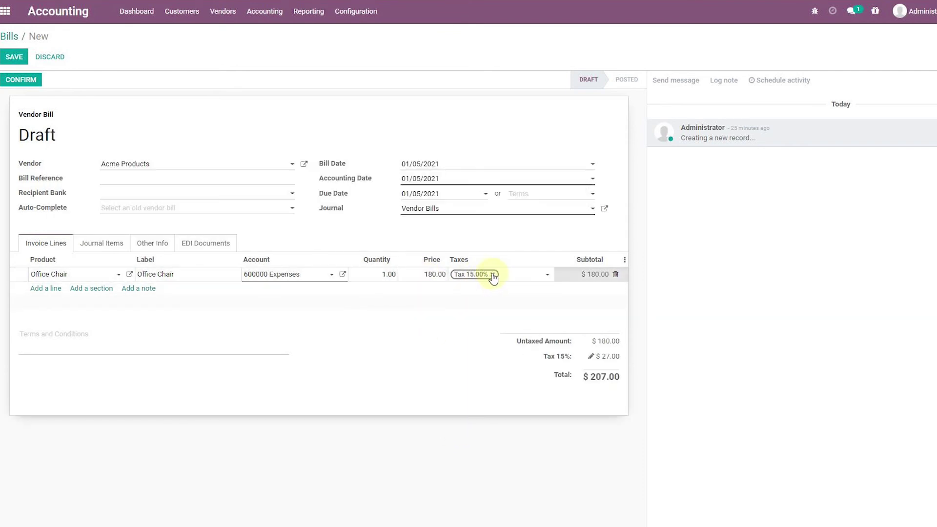
{"action": "left_click", "coordinate": [493, 275]}
{"action": "left_click", "coordinate": [387, 365]}
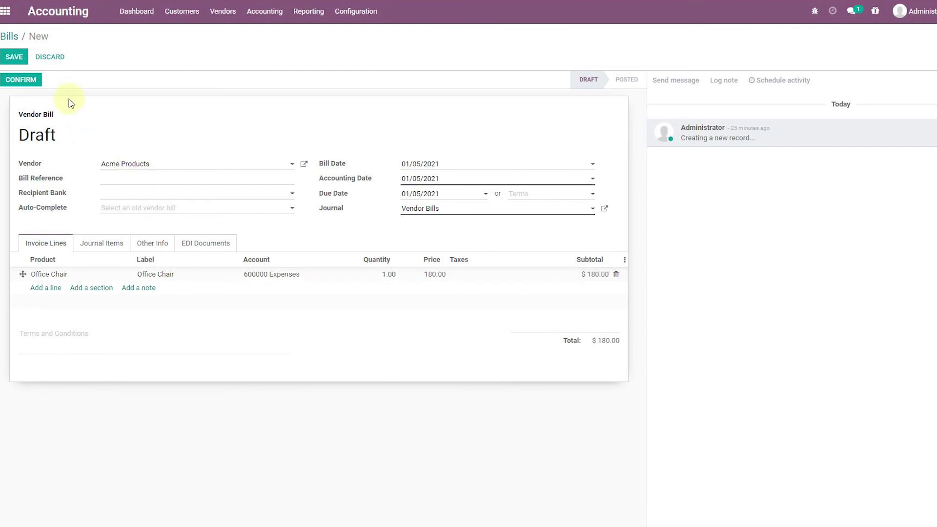
{"action": "left_click", "coordinate": [24, 81]}
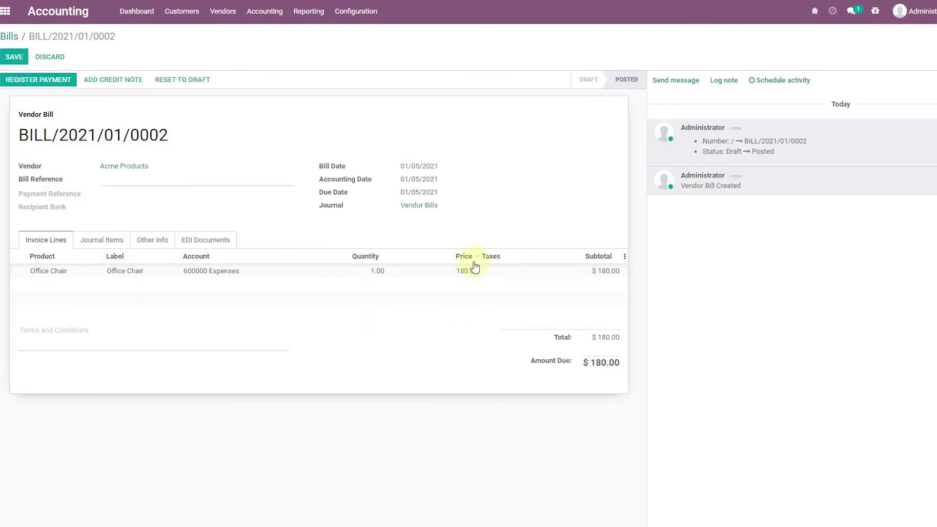
- Reopen the Balance Sheet report and examine the unpaid bill's effect on payables, current year earnings and total equity
{"action": "left_click", "coordinate": [293, 23]}
{"action": "left_click", "coordinate": [339, 60]}
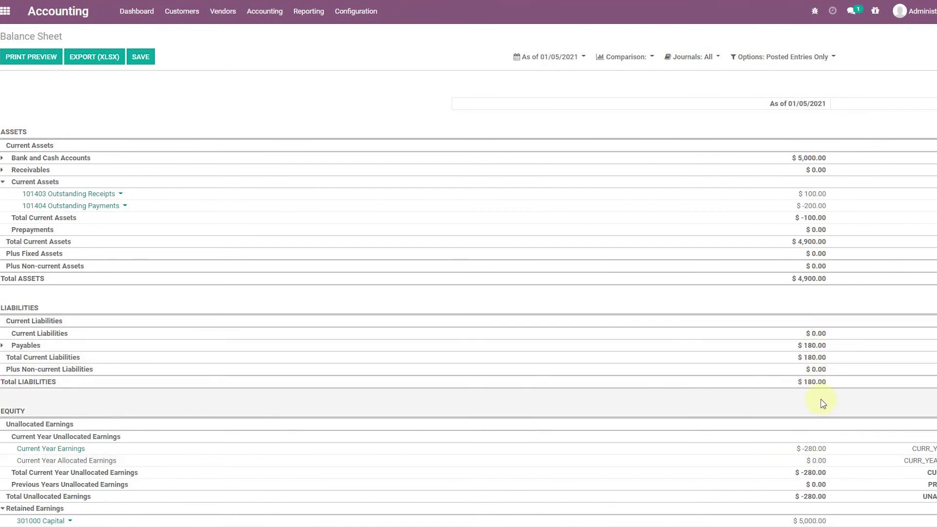
{"action": "scroll", "coordinate": [822, 401], "scroll_direction": "down", "scroll_amount": 2}
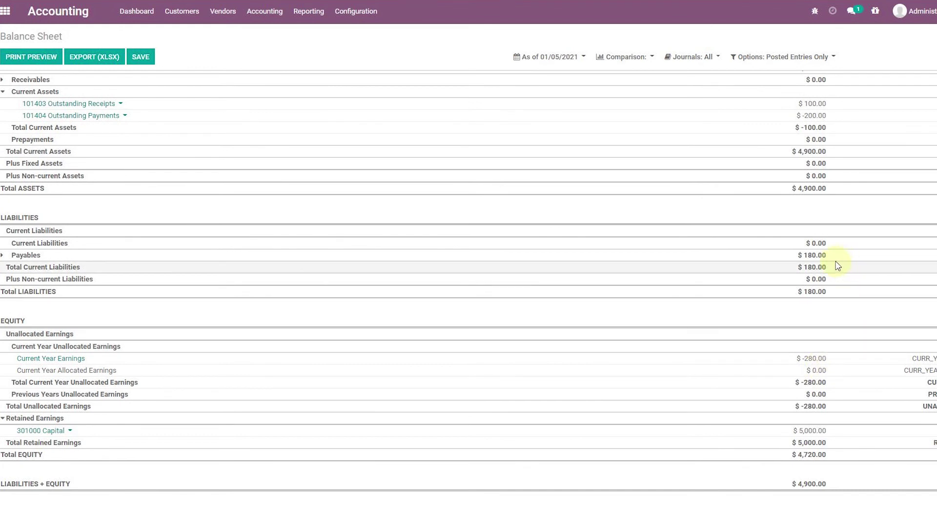
{"action": "left_click_drag", "start_coordinate": [850, 190], "coordinate": [801, 257]}
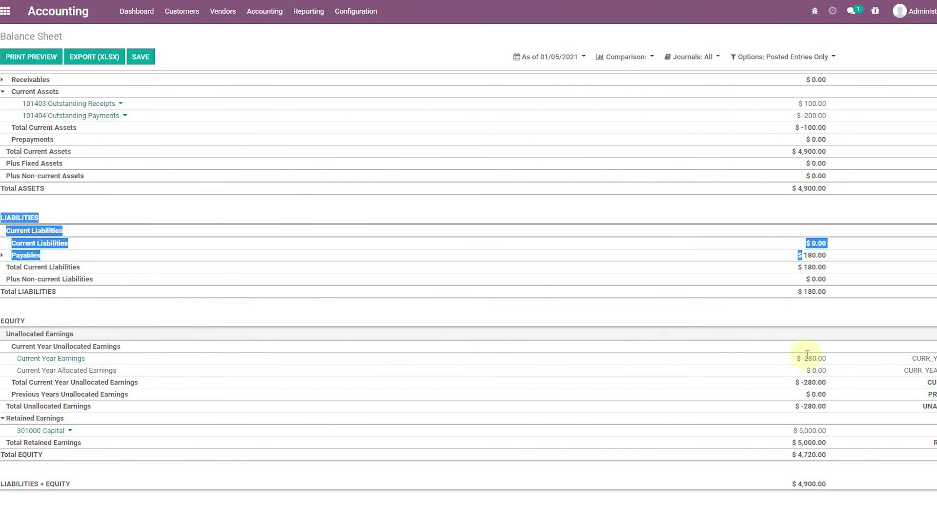
{"action": "scroll", "coordinate": [801, 419], "scroll_direction": "down", "scroll_amount": 1}
{"action": "left_click", "coordinate": [801, 502]}
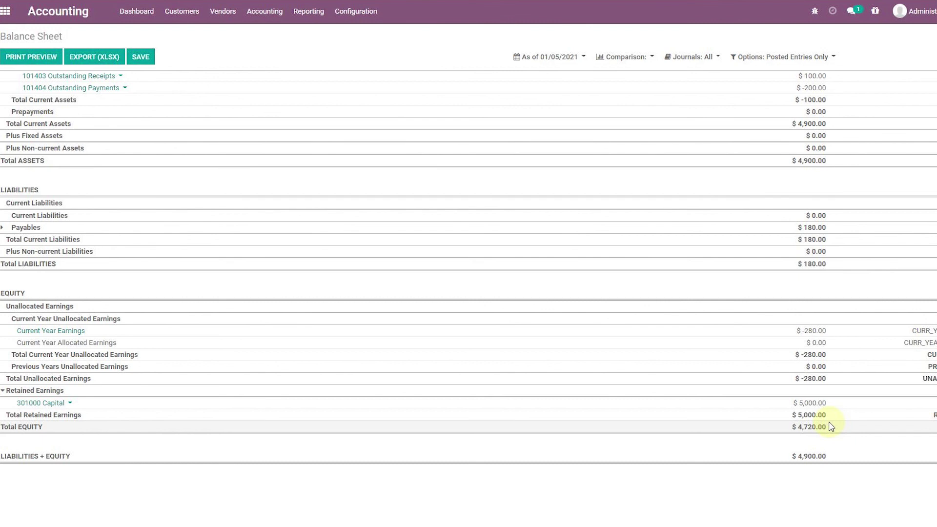
{"action": "scroll", "coordinate": [757, 362], "scroll_direction": "up", "scroll_amount": 3}
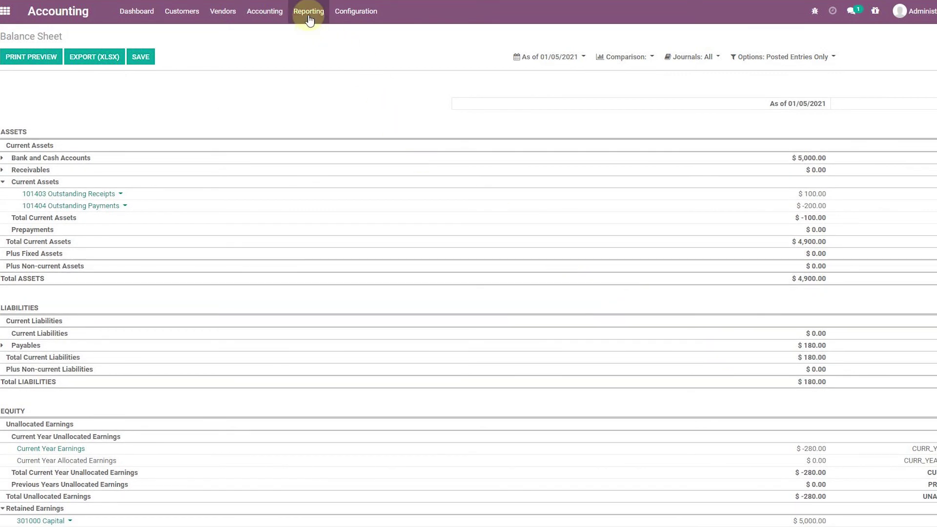
- Open the posted Consulting Service customer invoice and duplicate it as a new draft
{"action": "left_click", "coordinate": [175, 17]}
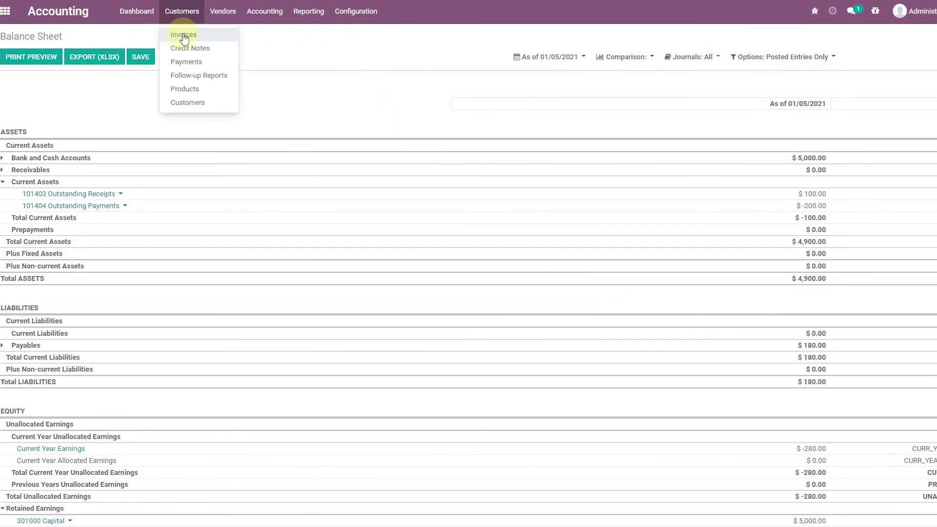
{"action": "left_click", "coordinate": [185, 39]}
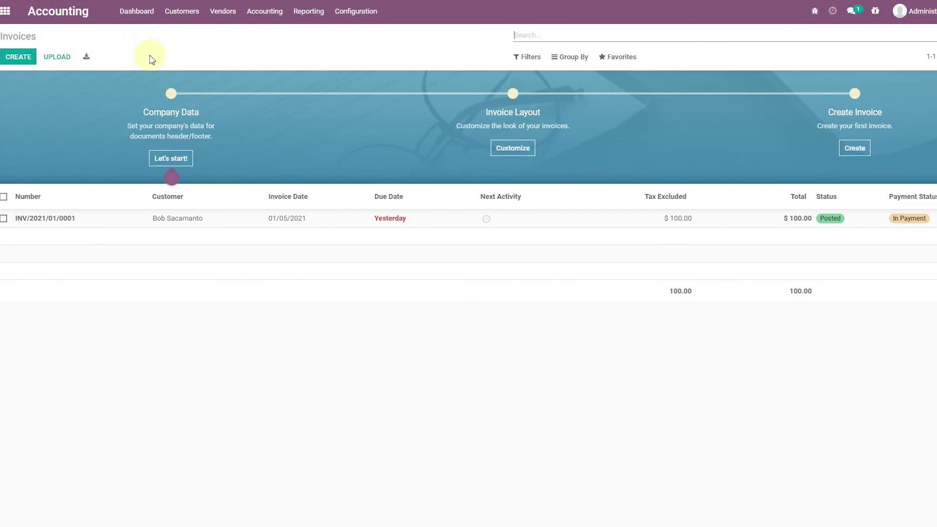
{"action": "left_click", "coordinate": [326, 223]}
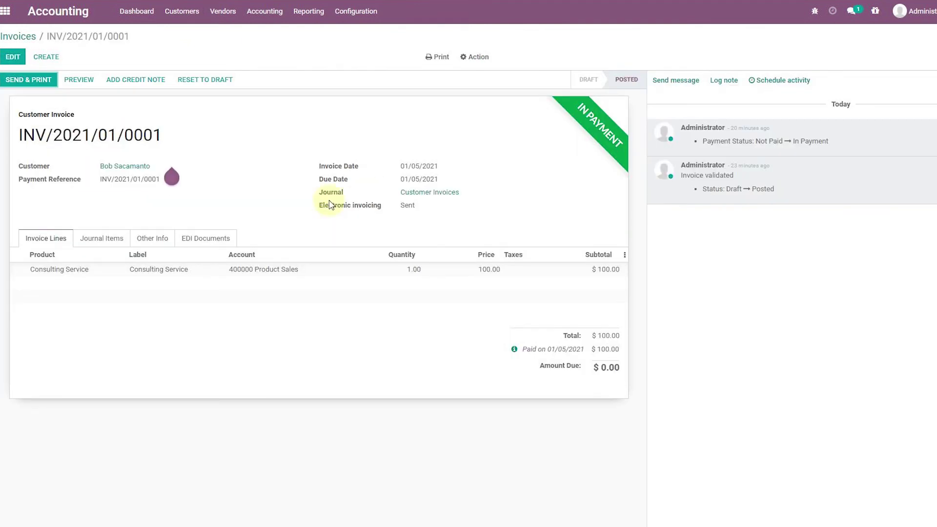
{"action": "left_click", "coordinate": [477, 57]}
{"action": "left_click", "coordinate": [477, 57]}
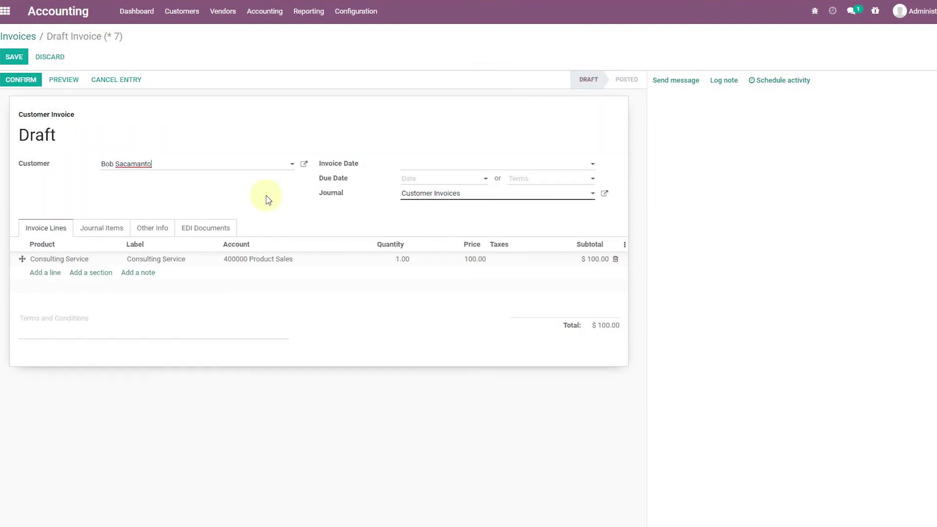
- Apply the 15% tax to the draft invoice's Consulting Service line and confirm the invoice
{"action": "mouse_move", "coordinate": [518, 291]}
{"action": "left_click", "coordinate": [518, 261]}
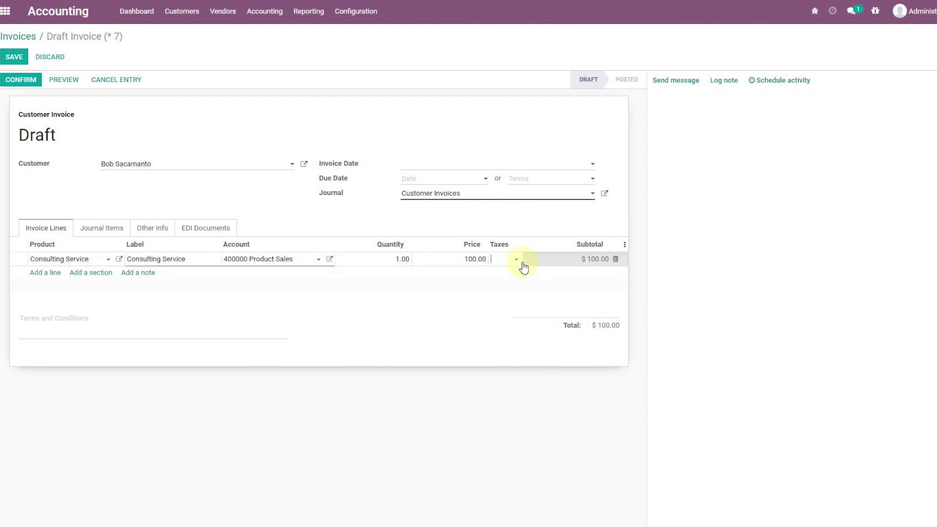
{"action": "left_click", "coordinate": [518, 263]}
{"action": "left_click", "coordinate": [516, 277]}
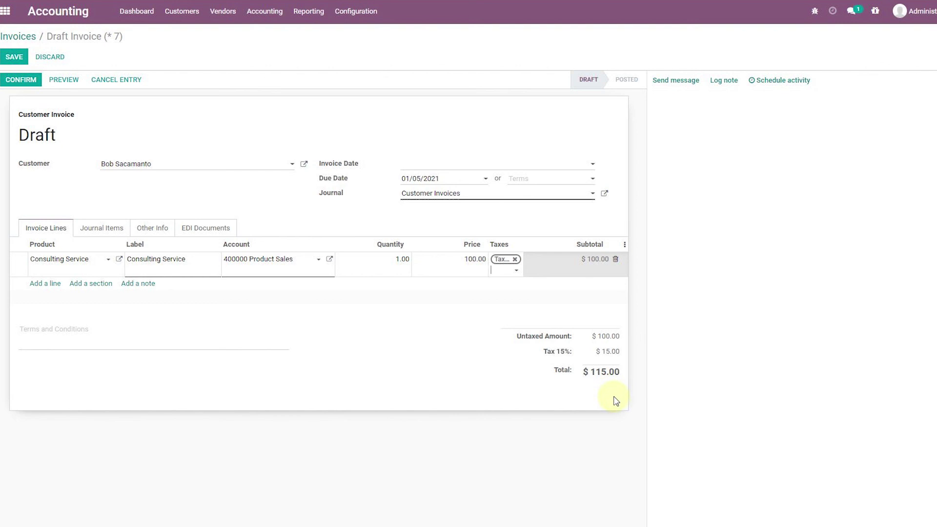
{"action": "left_click", "coordinate": [5, 84]}
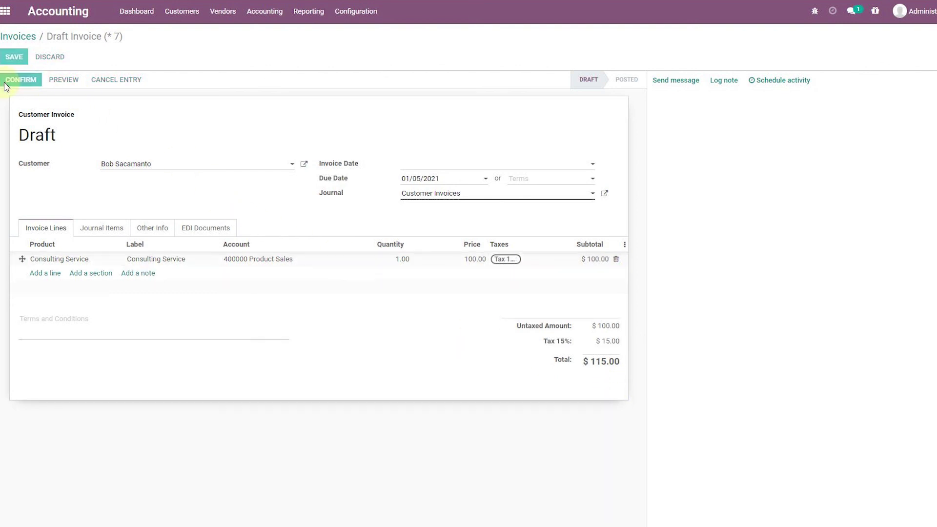
{"action": "mouse_move", "coordinate": [166, 310]}
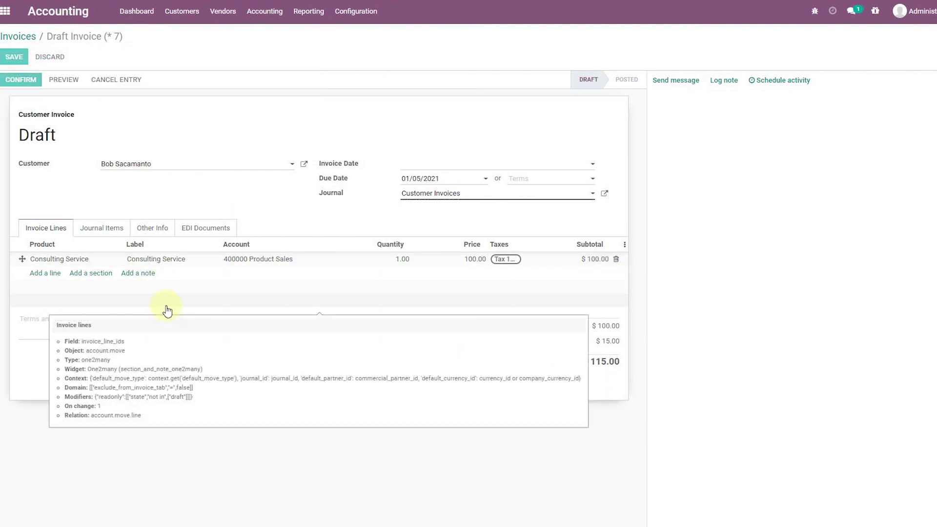
- Confirm the taxed Consulting Service draft invoice, review its journal items and save the record
{"action": "left_click", "coordinate": [18, 81]}
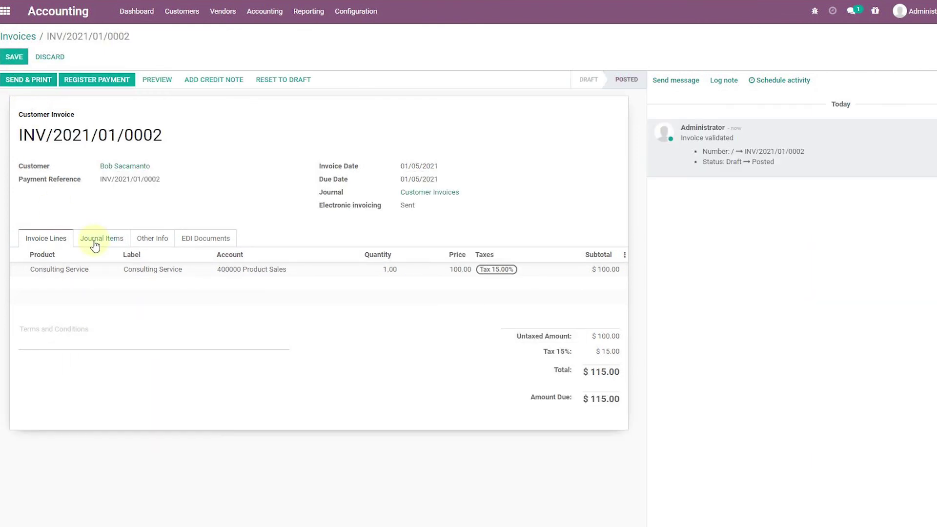
{"action": "left_click", "coordinate": [95, 245]}
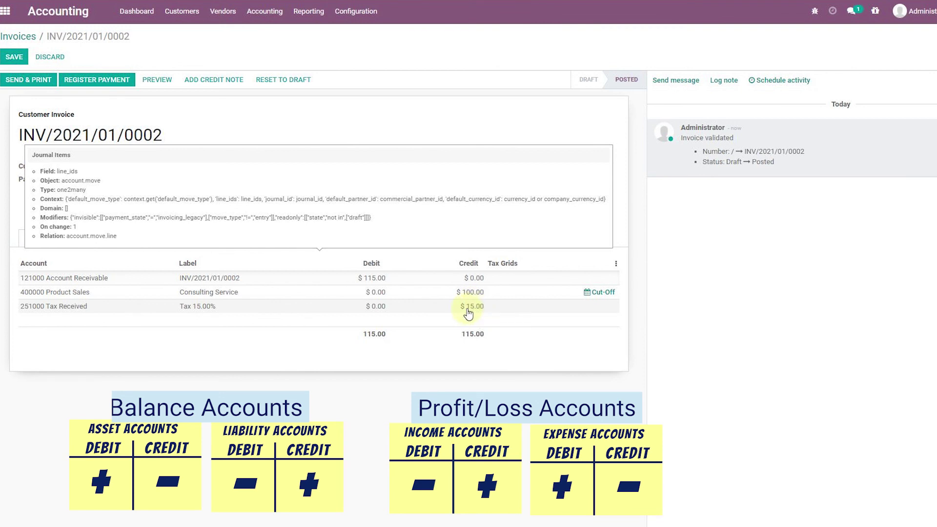
{"action": "left_click", "coordinate": [12, 59]}
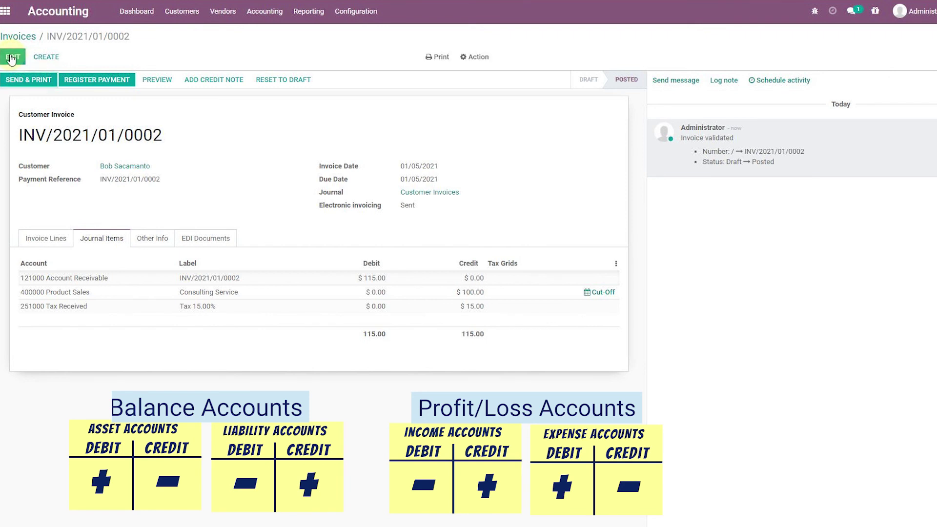
{"action": "mouse_move", "coordinate": [478, 308]}
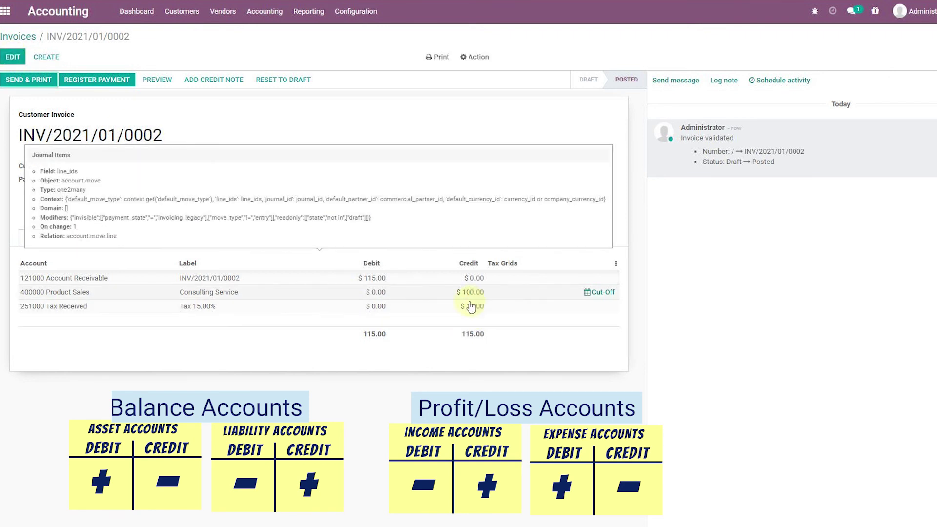
- Open the Balance Sheet report and expand Current Liabilities to examine which account holds the invoice's tax
{"action": "left_click", "coordinate": [306, 14]}
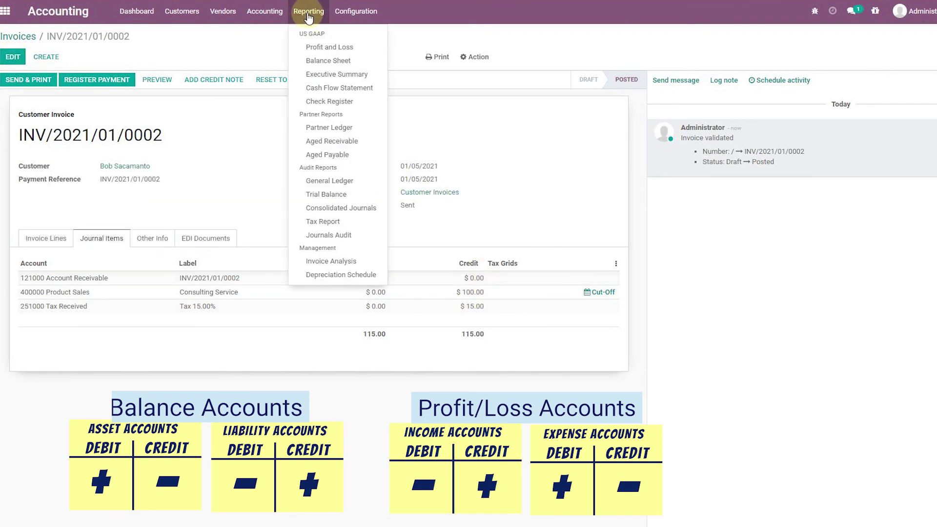
{"action": "left_click", "coordinate": [325, 63]}
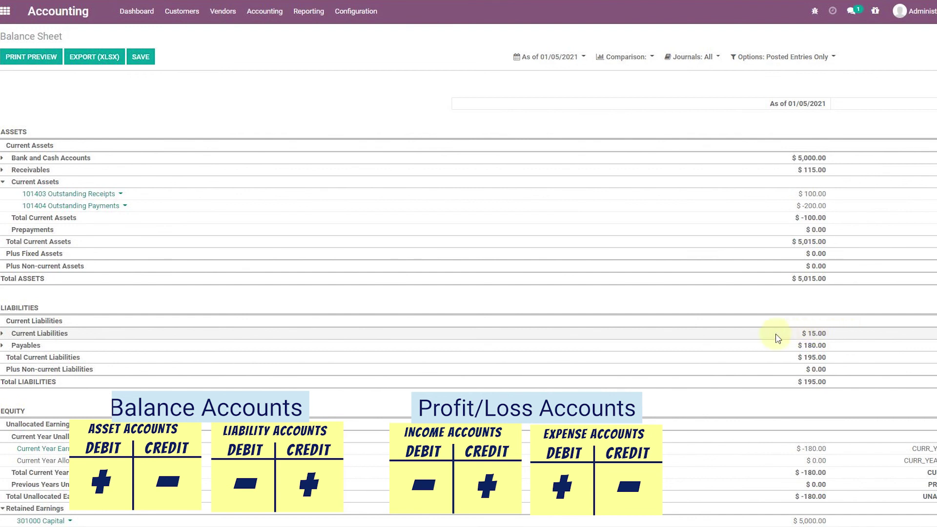
{"action": "left_click", "coordinate": [4, 335]}
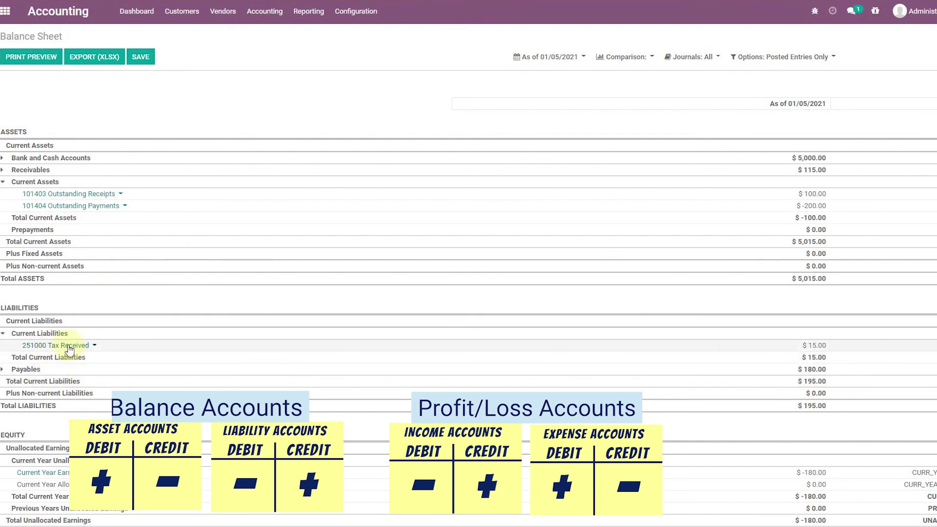
- Inspect the Tax 15.00% entry in the journal items of account 251000 Tax Received, and return to the Balance Sheet
{"action": "left_click", "coordinate": [94, 346]}
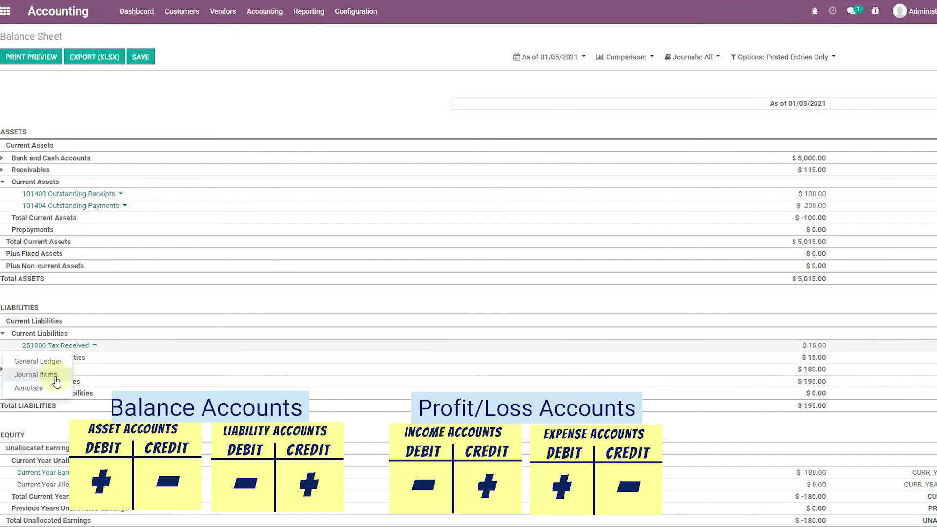
{"action": "left_click", "coordinate": [56, 376]}
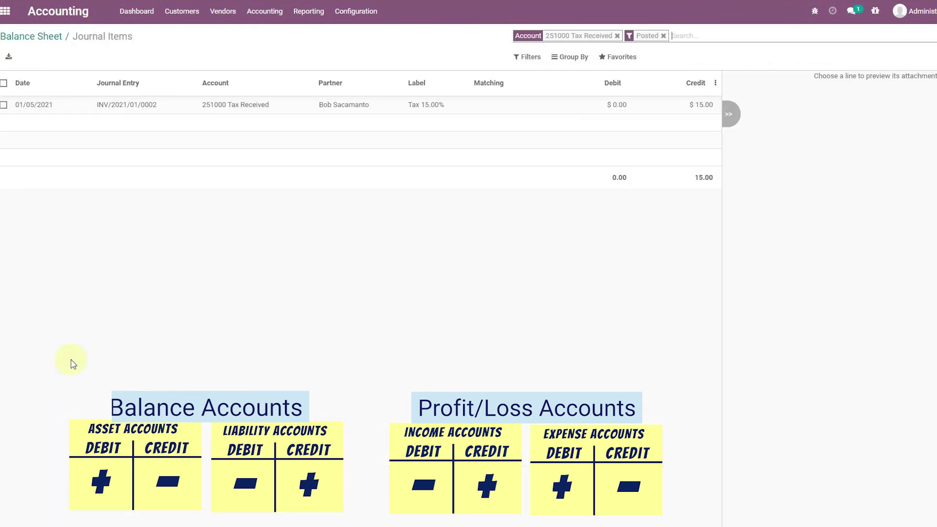
{"action": "left_click", "coordinate": [268, 104]}
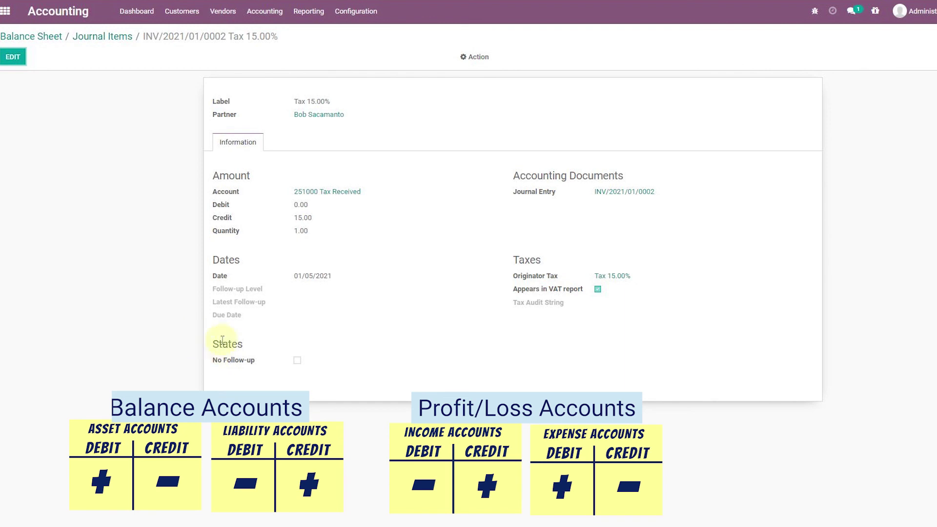
{"action": "left_click", "coordinate": [311, 210]}
{"action": "double_click", "coordinate": [306, 218]}
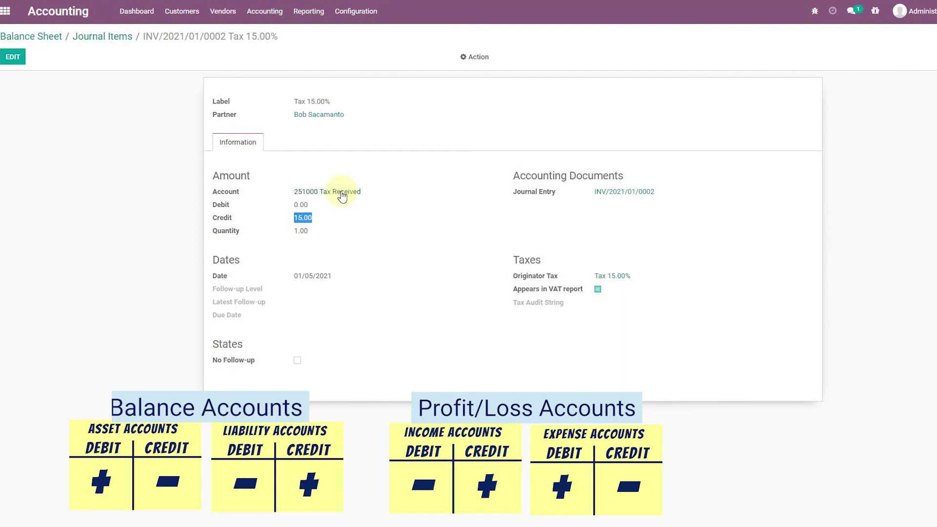
{"action": "left_click", "coordinate": [301, 228]}
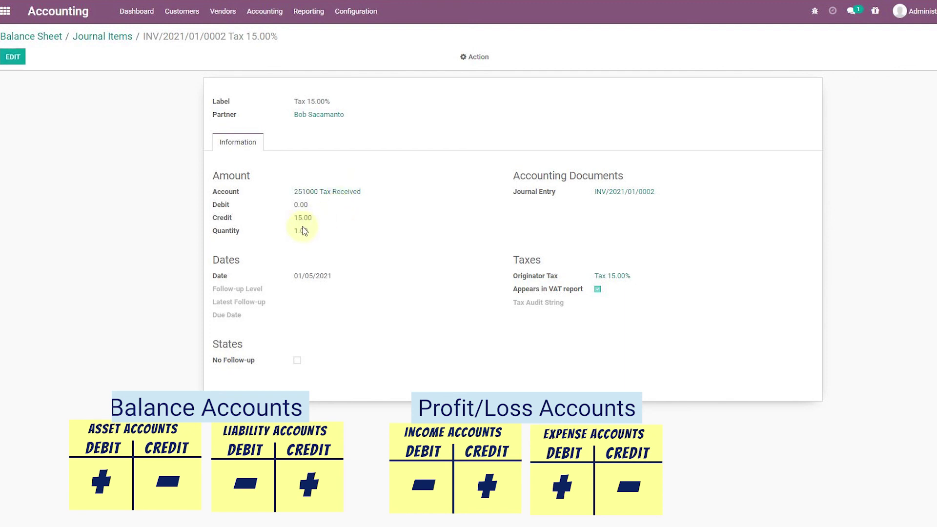
{"action": "left_click", "coordinate": [108, 39]}
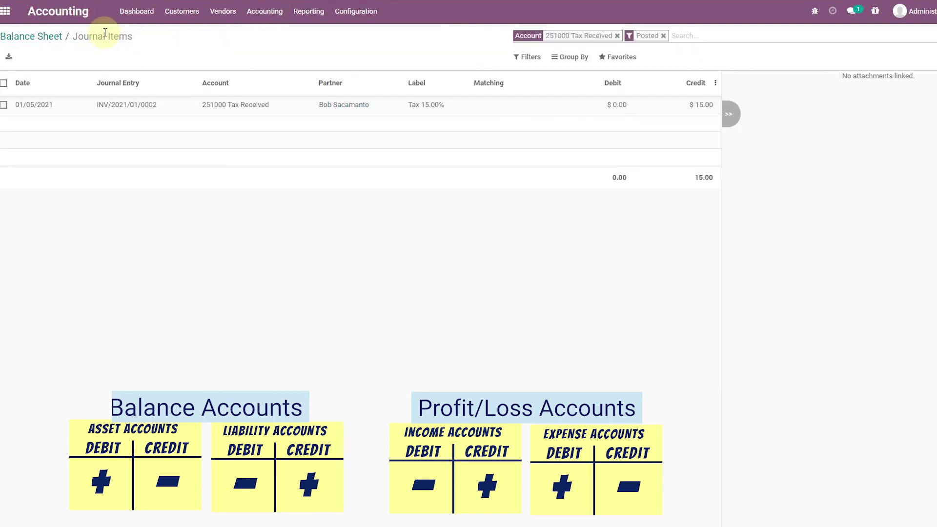
{"action": "left_click", "coordinate": [49, 37]}
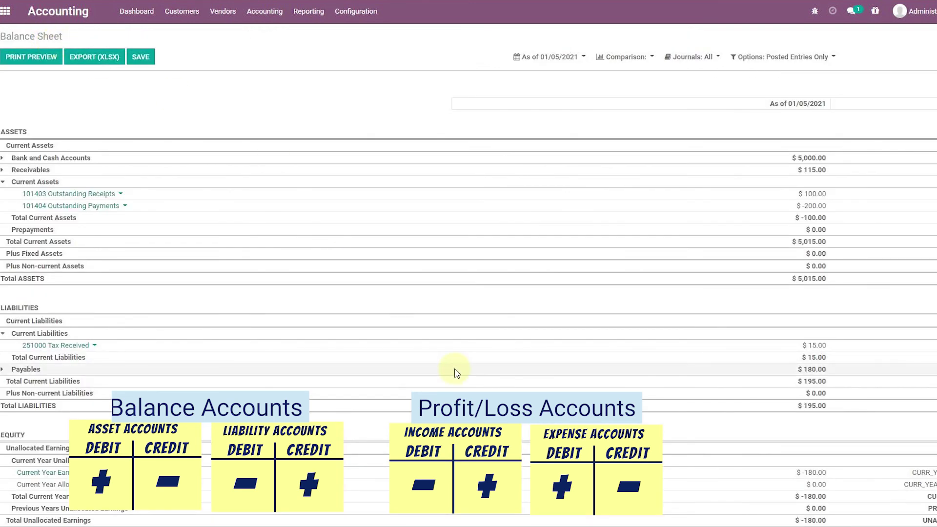